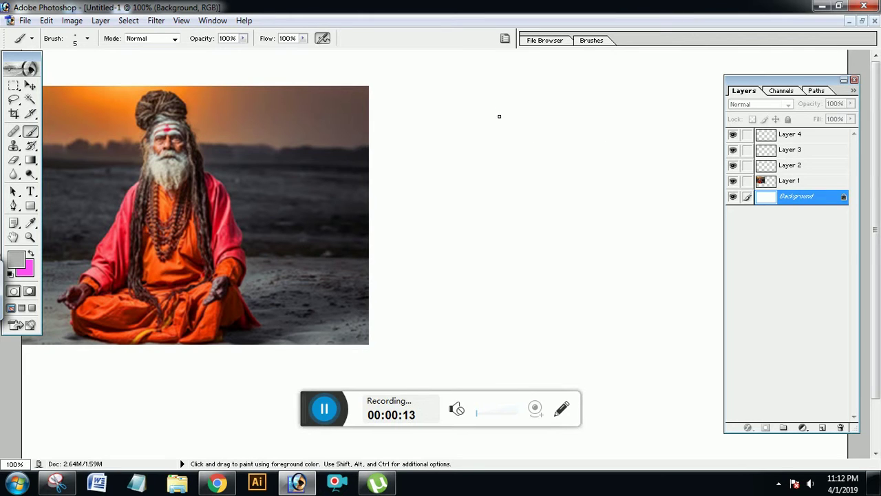
# - Rough in the head in the blank area beside the photo, lowering the brush opacity to 29%
pyautogui.moveTo(529, 101)
pyautogui.mouseDown()
pyautogui.moveTo(543, 96)
pyautogui.moveTo(534, 110)
pyautogui.mouseUp()
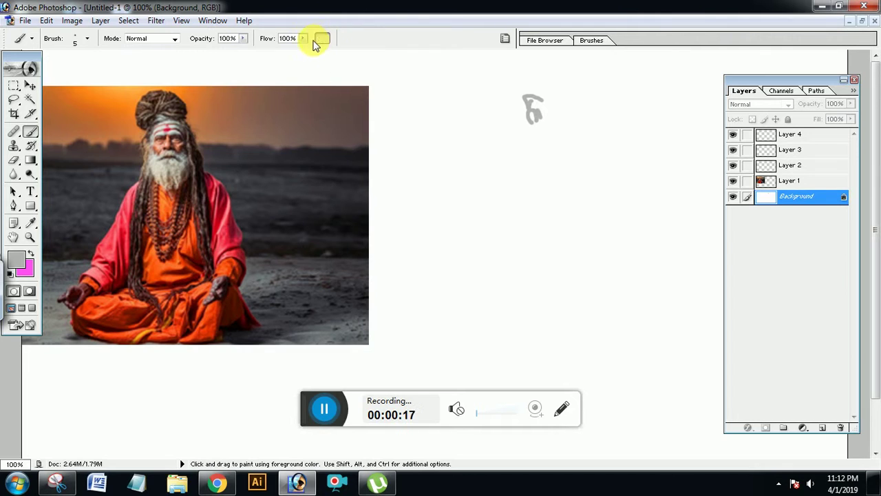
pyautogui.click(243, 39)
pyautogui.moveTo(243, 50); pyautogui.dragTo(197, 53)
pyautogui.moveTo(525, 107); pyautogui.dragTo(539, 104)
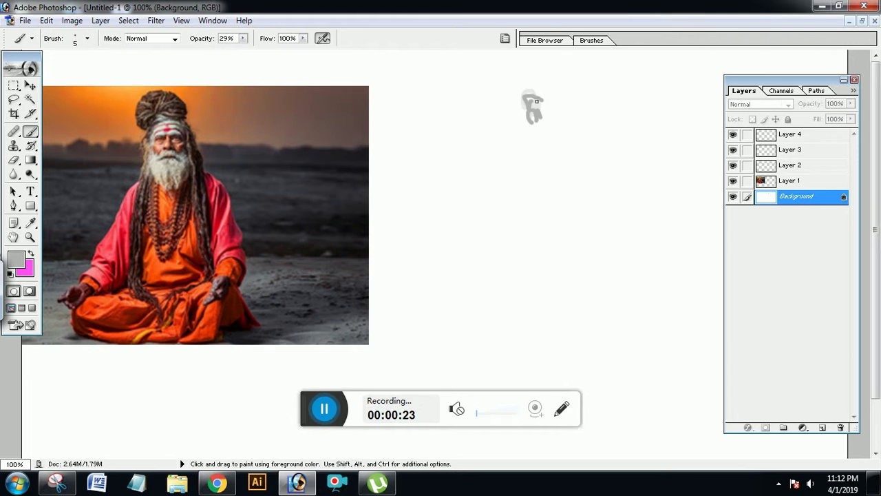
# - Sketch a tall triangle below the head with a wide horizontal base line as the guide for the seated figure
pyautogui.moveTo(528, 121)
pyautogui.mouseDown()
pyautogui.moveTo(487, 238)
pyautogui.moveTo(472, 318)
pyautogui.moveTo(638, 333)
pyautogui.mouseUp()
pyautogui.moveTo(436, 338); pyautogui.dragTo(641, 333)
pyautogui.moveTo(544, 113); pyautogui.dragTo(597, 283)
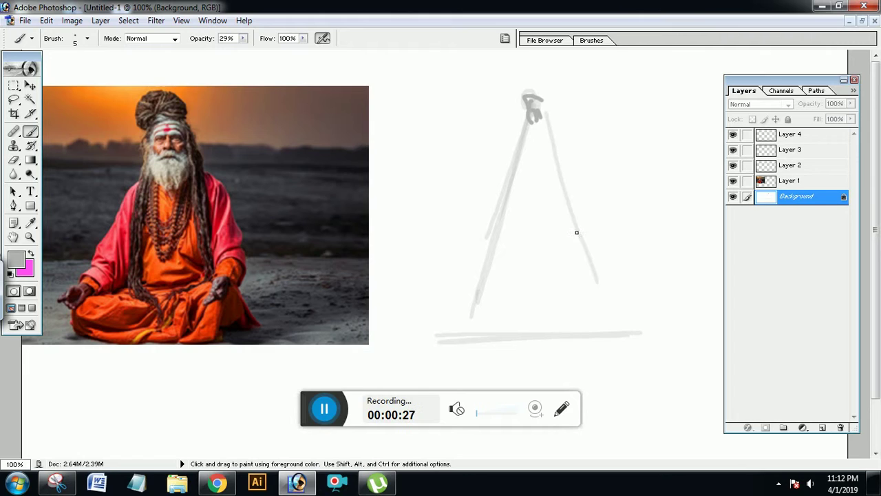
pyautogui.moveTo(559, 133)
pyautogui.mouseDown()
pyautogui.moveTo(617, 349)
pyautogui.moveTo(492, 338)
pyautogui.mouseUp()
pyautogui.moveTo(531, 119); pyautogui.dragTo(471, 302)
pyautogui.moveTo(517, 184)
pyautogui.mouseDown()
pyautogui.moveTo(457, 335)
pyautogui.moveTo(640, 346)
pyautogui.mouseUp()
pyautogui.moveTo(473, 340); pyautogui.dragTo(643, 327)
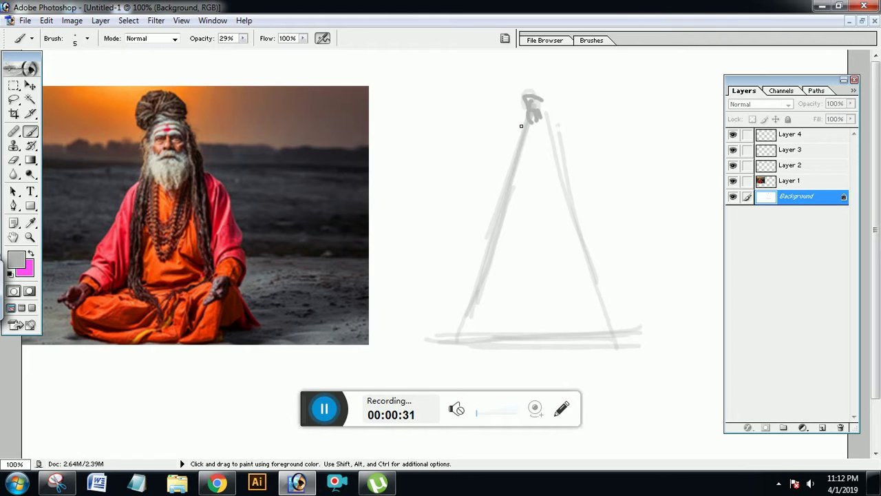
# - Sketch the face, a horizontal shoulder line and a rectangular torso inside the triangle guide
pyautogui.moveTo(528, 124); pyautogui.dragTo(539, 174)
pyautogui.moveTo(558, 130); pyautogui.dragTo(549, 177)
pyautogui.moveTo(521, 141)
pyautogui.mouseDown()
pyautogui.moveTo(511, 174)
pyautogui.moveTo(551, 170)
pyautogui.mouseUp()
pyautogui.moveTo(510, 175); pyautogui.dragTo(571, 180)
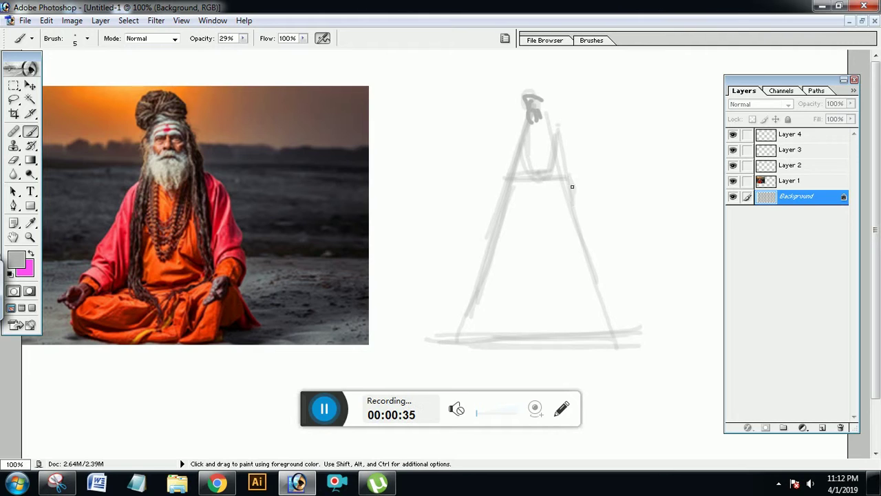
pyautogui.moveTo(508, 188); pyautogui.dragTo(510, 295)
pyautogui.moveTo(509, 195); pyautogui.dragTo(515, 289)
pyautogui.moveTo(554, 187)
pyautogui.mouseDown()
pyautogui.moveTo(551, 298)
pyautogui.moveTo(524, 297)
pyautogui.moveTo(532, 296)
pyautogui.moveTo(562, 208)
pyautogui.moveTo(557, 248)
pyautogui.mouseUp()
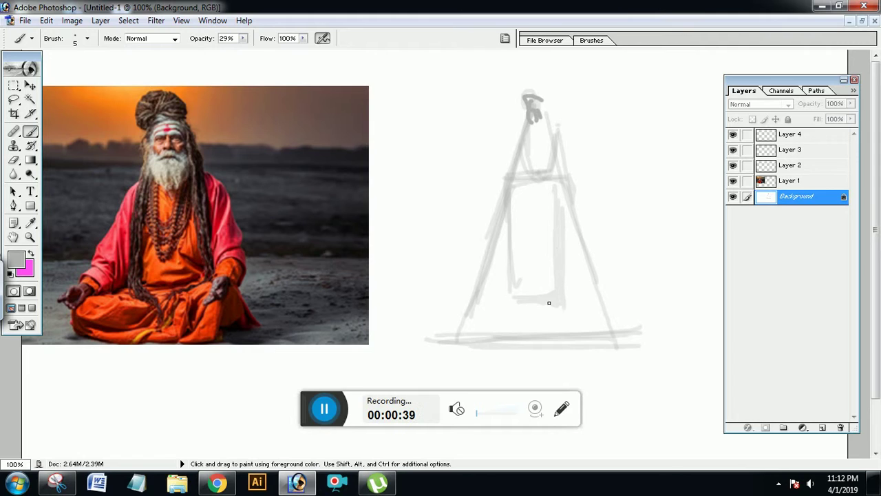
pyautogui.moveTo(549, 303)
pyautogui.mouseDown()
pyautogui.moveTo(497, 303)
pyautogui.moveTo(442, 337)
pyautogui.moveTo(584, 310)
pyautogui.moveTo(493, 340)
pyautogui.moveTo(443, 341)
pyautogui.mouseUp()
# - Rough in the round hair bun, curved shoulders and arms, chest folds and crossed legs over the guide lines
pyautogui.moveTo(533, 176)
pyautogui.mouseDown()
pyautogui.moveTo(531, 127)
pyautogui.moveTo(535, 172)
pyautogui.moveTo(558, 155)
pyautogui.moveTo(547, 159)
pyautogui.moveTo(551, 173)
pyautogui.moveTo(557, 127)
pyautogui.moveTo(529, 134)
pyautogui.moveTo(554, 128)
pyautogui.moveTo(542, 167)
pyautogui.mouseUp()
pyautogui.moveTo(547, 100)
pyautogui.mouseDown()
pyautogui.moveTo(545, 80)
pyautogui.moveTo(513, 103)
pyautogui.moveTo(516, 91)
pyautogui.moveTo(532, 111)
pyautogui.moveTo(537, 144)
pyautogui.moveTo(557, 149)
pyautogui.moveTo(549, 187)
pyautogui.moveTo(557, 172)
pyautogui.moveTo(535, 195)
pyautogui.moveTo(540, 170)
pyautogui.moveTo(564, 185)
pyautogui.moveTo(527, 197)
pyautogui.moveTo(553, 192)
pyautogui.moveTo(491, 193)
pyautogui.moveTo(494, 221)
pyautogui.mouseUp()
pyautogui.moveTo(561, 174)
pyautogui.mouseDown()
pyautogui.moveTo(583, 192)
pyautogui.moveTo(600, 248)
pyautogui.moveTo(603, 336)
pyautogui.mouseUp()
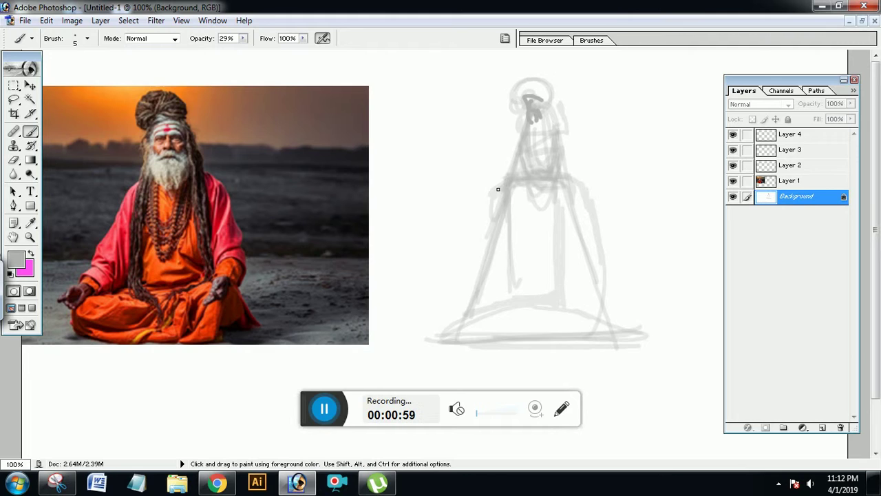
pyautogui.moveTo(497, 189)
pyautogui.mouseDown()
pyautogui.moveTo(443, 313)
pyautogui.moveTo(485, 236)
pyautogui.moveTo(594, 219)
pyautogui.moveTo(610, 320)
pyautogui.moveTo(615, 295)
pyautogui.moveTo(573, 182)
pyautogui.moveTo(596, 307)
pyautogui.mouseUp()
pyautogui.moveTo(536, 188)
pyautogui.mouseDown()
pyautogui.moveTo(529, 297)
pyautogui.moveTo(553, 249)
pyautogui.moveTo(538, 230)
pyautogui.moveTo(538, 319)
pyautogui.moveTo(525, 316)
pyautogui.moveTo(527, 297)
pyautogui.moveTo(515, 327)
pyautogui.moveTo(528, 346)
pyautogui.moveTo(518, 332)
pyautogui.moveTo(533, 321)
pyautogui.moveTo(535, 348)
pyautogui.moveTo(525, 317)
pyautogui.moveTo(523, 331)
pyautogui.moveTo(549, 336)
pyautogui.moveTo(524, 348)
pyautogui.moveTo(455, 335)
pyautogui.moveTo(527, 345)
pyautogui.moveTo(532, 325)
pyautogui.moveTo(498, 317)
pyautogui.moveTo(527, 294)
pyautogui.moveTo(482, 299)
pyautogui.moveTo(439, 327)
pyautogui.moveTo(560, 315)
pyautogui.moveTo(568, 307)
pyautogui.moveTo(643, 327)
pyautogui.moveTo(490, 329)
pyautogui.moveTo(429, 342)
pyautogui.moveTo(508, 350)
pyautogui.moveTo(531, 282)
pyautogui.moveTo(510, 282)
pyautogui.moveTo(526, 186)
pyautogui.moveTo(563, 238)
pyautogui.moveTo(561, 266)
pyautogui.mouseUp()
pyautogui.moveTo(573, 199)
pyautogui.mouseDown()
pyautogui.moveTo(572, 240)
pyautogui.moveTo(568, 230)
pyautogui.moveTo(500, 246)
pyautogui.moveTo(503, 320)
pyautogui.moveTo(536, 329)
pyautogui.moveTo(568, 287)
pyautogui.moveTo(570, 260)
pyautogui.moveTo(598, 312)
pyautogui.mouseUp()
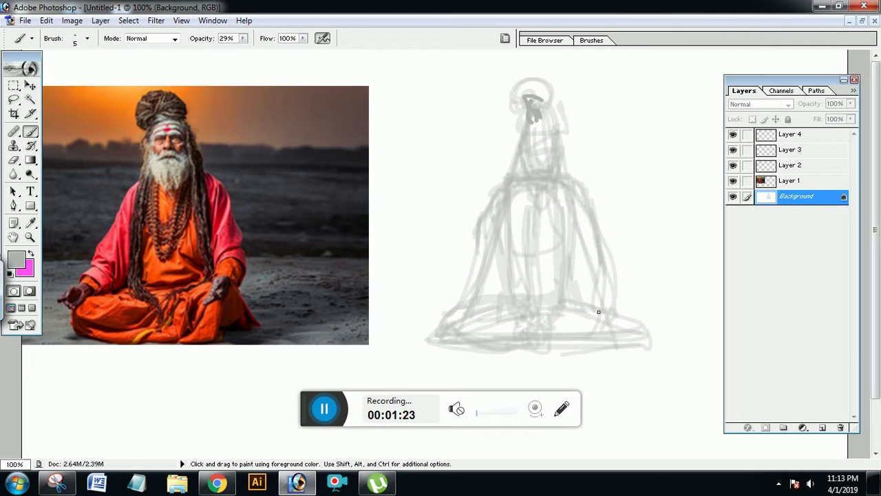
# - Build up the hair bun, shoulders, outer arms, resting hand and folded knees with light brush strokes
pyautogui.moveTo(531, 140)
pyautogui.mouseDown()
pyautogui.moveTo(561, 139)
pyautogui.moveTo(532, 85)
pyautogui.moveTo(553, 97)
pyautogui.moveTo(558, 82)
pyautogui.mouseUp()
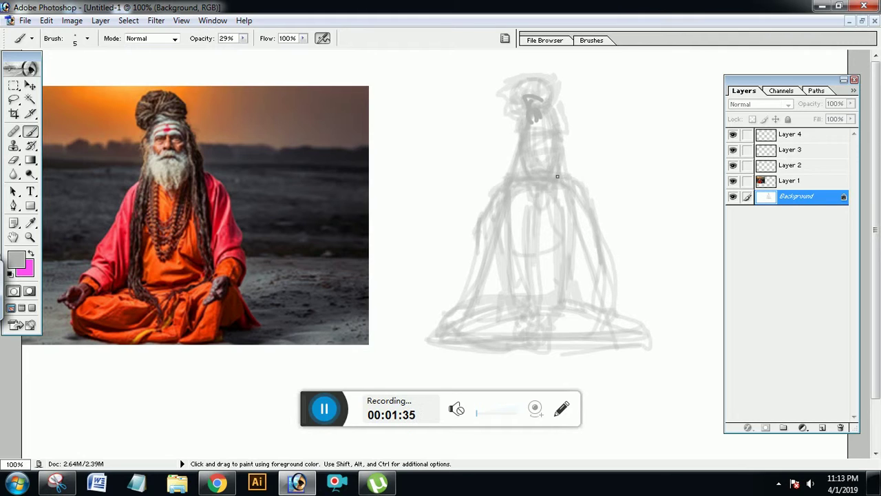
pyautogui.moveTo(532, 159); pyautogui.dragTo(489, 195)
pyautogui.moveTo(566, 167)
pyautogui.mouseDown()
pyautogui.moveTo(594, 231)
pyautogui.moveTo(591, 193)
pyautogui.moveTo(605, 252)
pyautogui.moveTo(603, 215)
pyautogui.moveTo(616, 267)
pyautogui.moveTo(583, 182)
pyautogui.moveTo(607, 289)
pyautogui.moveTo(575, 182)
pyautogui.mouseUp()
pyautogui.moveTo(502, 193)
pyautogui.mouseDown()
pyautogui.moveTo(489, 270)
pyautogui.moveTo(449, 324)
pyautogui.mouseUp()
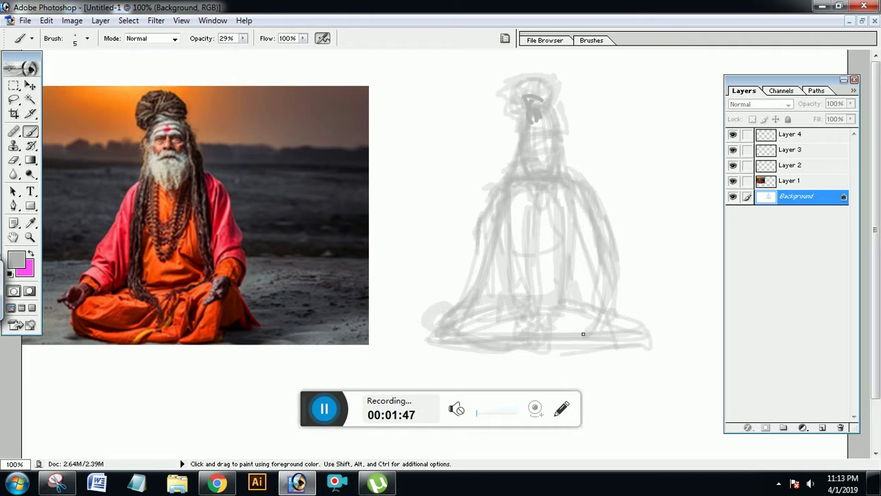
pyautogui.moveTo(582, 334)
pyautogui.mouseDown()
pyautogui.moveTo(610, 314)
pyautogui.moveTo(613, 334)
pyautogui.moveTo(565, 352)
pyautogui.mouseUp()
pyautogui.moveTo(514, 299)
pyautogui.mouseDown()
pyautogui.moveTo(451, 310)
pyautogui.moveTo(426, 332)
pyautogui.moveTo(440, 356)
pyautogui.moveTo(520, 343)
pyautogui.moveTo(495, 349)
pyautogui.moveTo(608, 349)
pyautogui.moveTo(608, 318)
pyautogui.moveTo(563, 299)
pyautogui.moveTo(587, 351)
pyautogui.moveTo(612, 333)
pyautogui.moveTo(598, 318)
pyautogui.moveTo(620, 342)
pyautogui.moveTo(575, 358)
pyautogui.moveTo(494, 328)
pyautogui.moveTo(551, 352)
pyautogui.moveTo(621, 324)
pyautogui.moveTo(550, 244)
pyautogui.moveTo(567, 277)
pyautogui.moveTo(567, 218)
pyautogui.moveTo(542, 167)
pyautogui.moveTo(514, 181)
pyautogui.moveTo(542, 168)
pyautogui.moveTo(540, 146)
pyautogui.mouseUp()
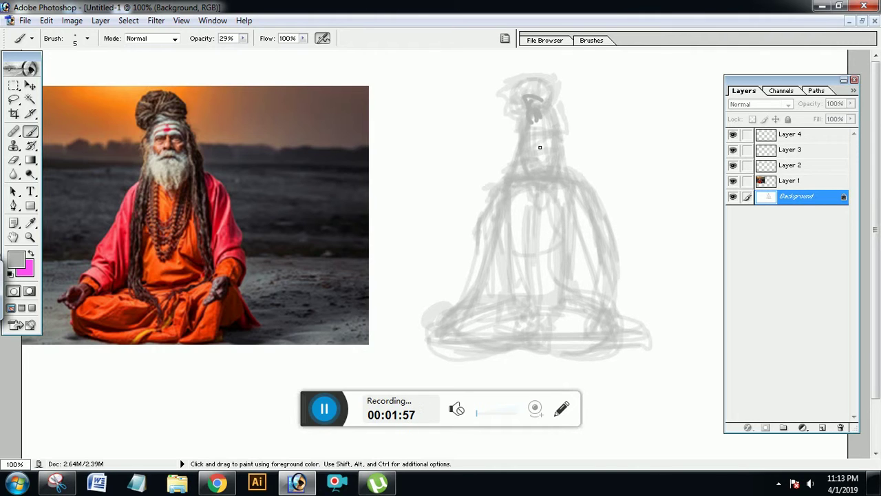
# - Strengthen the face and beard sides, the chest folds and the outer sleeve on the light sketch
pyautogui.moveTo(537, 112); pyautogui.dragTo(539, 166)
pyautogui.moveTo(557, 112)
pyautogui.mouseDown()
pyautogui.moveTo(521, 116)
pyautogui.moveTo(515, 161)
pyautogui.moveTo(541, 202)
pyautogui.moveTo(550, 189)
pyautogui.mouseUp()
pyautogui.moveTo(561, 155); pyautogui.dragTo(563, 173)
pyautogui.moveTo(545, 200)
pyautogui.mouseDown()
pyautogui.moveTo(518, 223)
pyautogui.moveTo(517, 243)
pyautogui.mouseUp()
pyautogui.moveTo(518, 190); pyautogui.dragTo(508, 241)
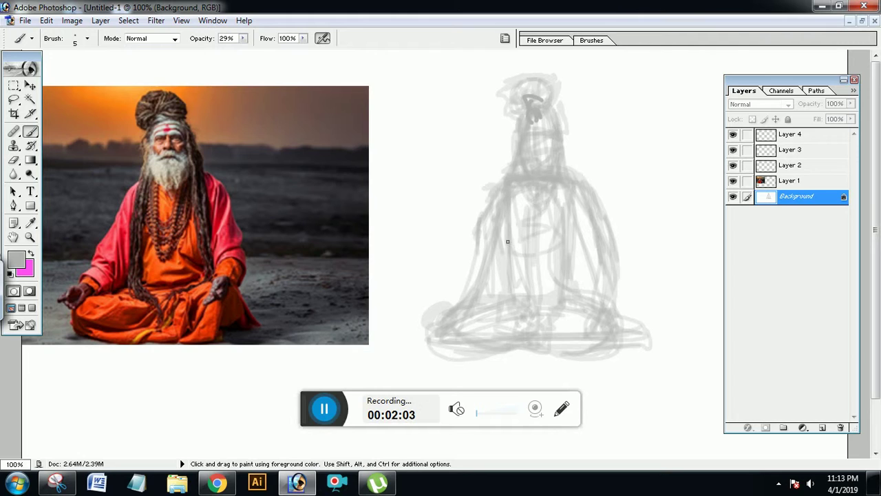
pyautogui.moveTo(489, 182)
pyautogui.mouseDown()
pyautogui.moveTo(473, 253)
pyautogui.moveTo(430, 322)
pyautogui.mouseUp()
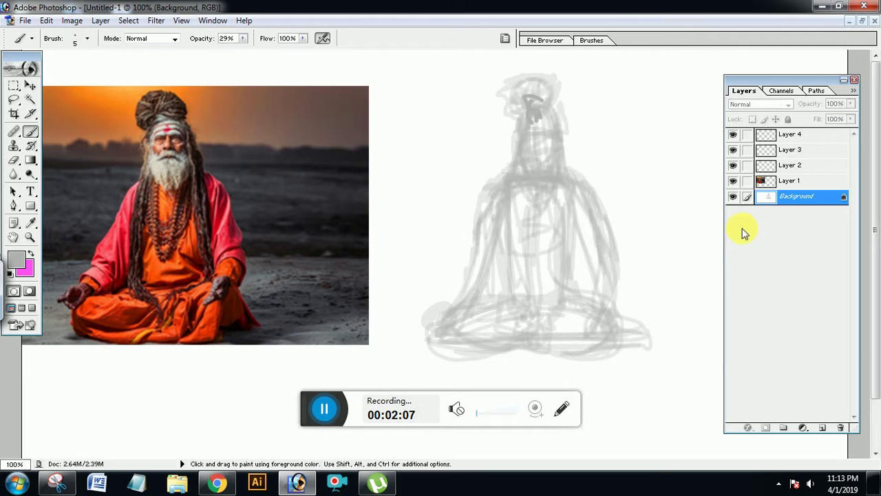
# - On Layer 4, trace the face, headband line, beard and hair bun in a darker gray
pyautogui.click(799, 135)
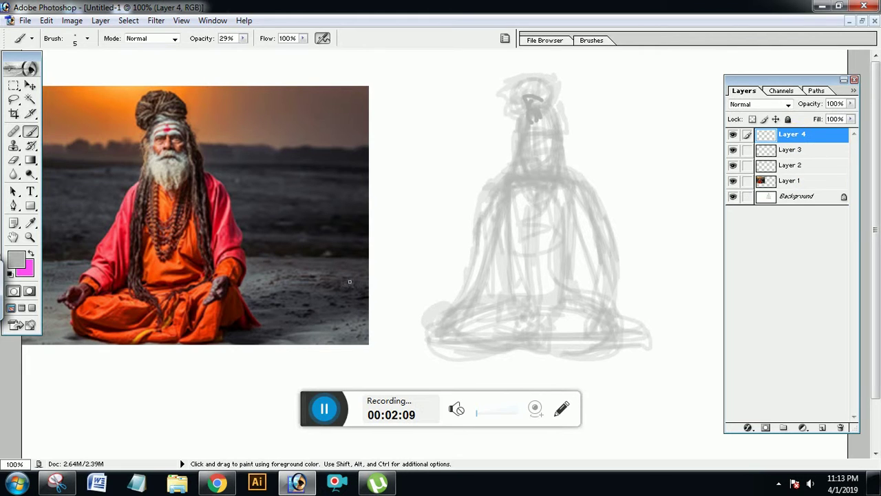
pyautogui.click(18, 258)
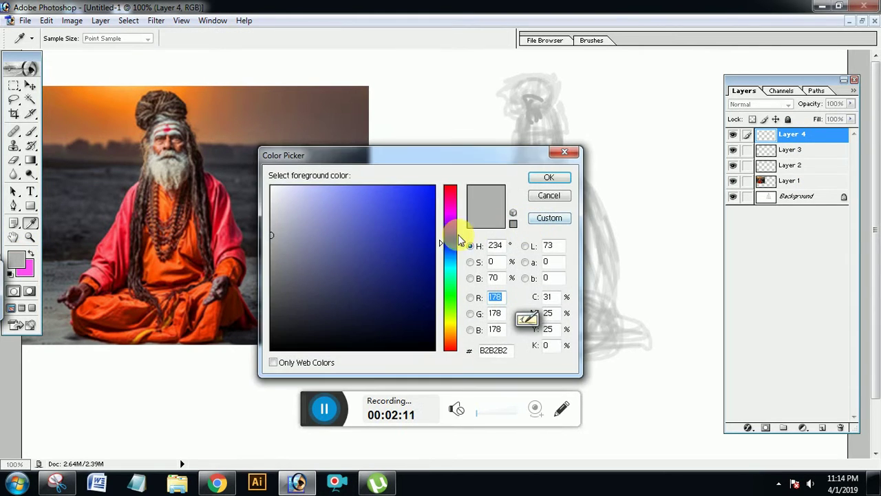
pyautogui.click(548, 177)
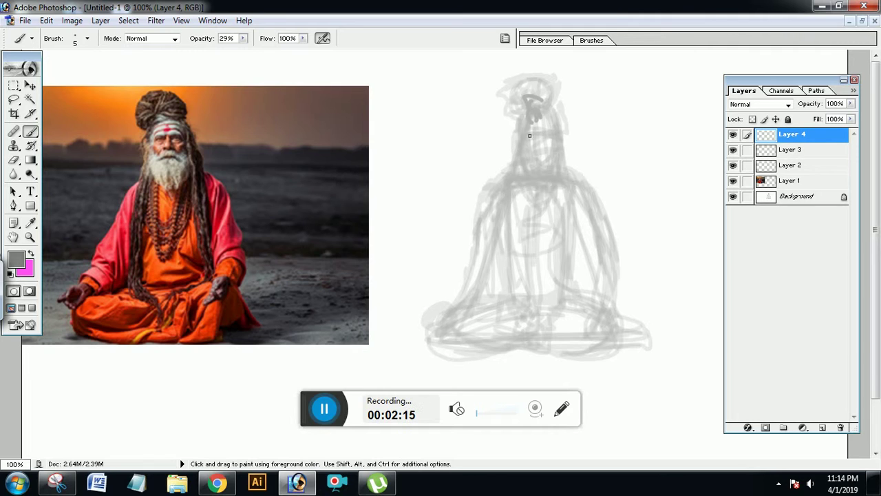
pyautogui.moveTo(529, 136)
pyautogui.mouseDown()
pyautogui.moveTo(554, 133)
pyautogui.moveTo(514, 134)
pyautogui.moveTo(514, 142)
pyautogui.mouseUp()
pyautogui.moveTo(521, 125); pyautogui.dragTo(522, 147)
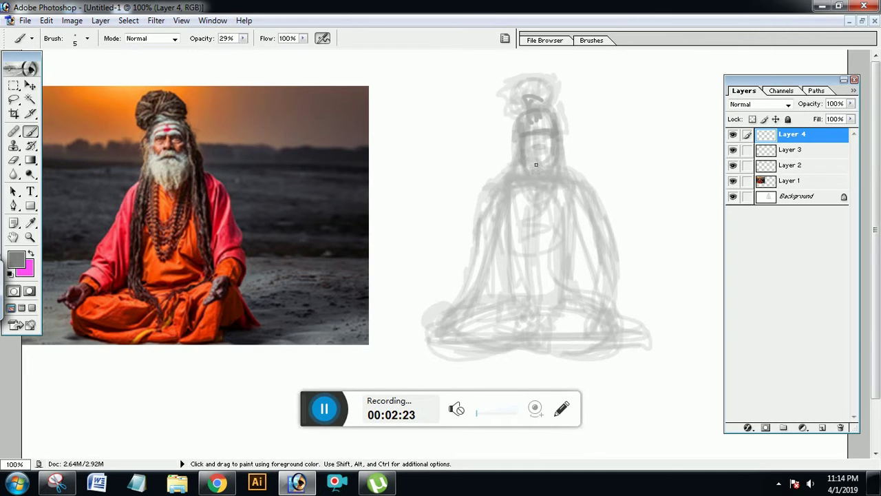
pyautogui.moveTo(520, 157)
pyautogui.mouseDown()
pyautogui.moveTo(526, 184)
pyautogui.moveTo(554, 184)
pyautogui.moveTo(563, 159)
pyautogui.moveTo(558, 117)
pyautogui.moveTo(527, 132)
pyautogui.moveTo(543, 113)
pyautogui.moveTo(543, 87)
pyautogui.moveTo(506, 81)
pyautogui.moveTo(515, 100)
pyautogui.moveTo(502, 105)
pyautogui.moveTo(534, 84)
pyautogui.mouseUp()
pyautogui.moveTo(542, 77); pyautogui.dragTo(558, 83)
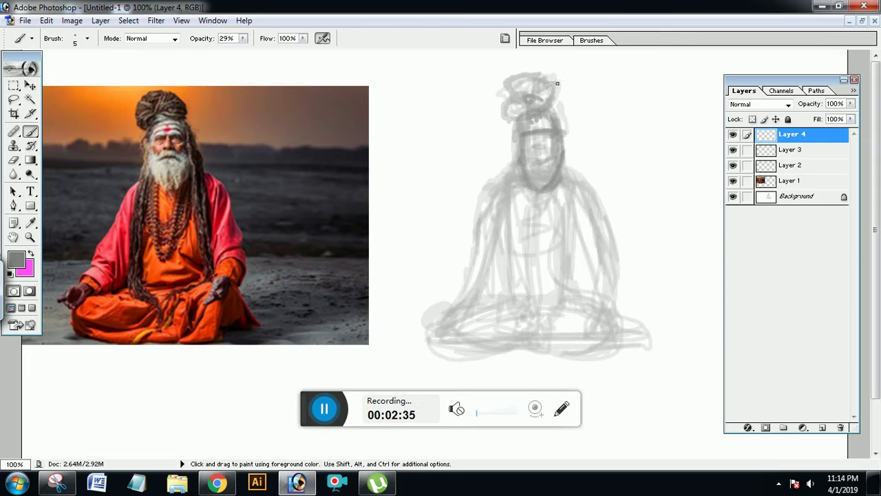
# - Outline the shoulders, arms, hand, waist and crossed legs in the darker gray on Layer 4
pyautogui.moveTo(503, 178)
pyautogui.mouseDown()
pyautogui.moveTo(516, 172)
pyautogui.moveTo(480, 190)
pyautogui.mouseUp()
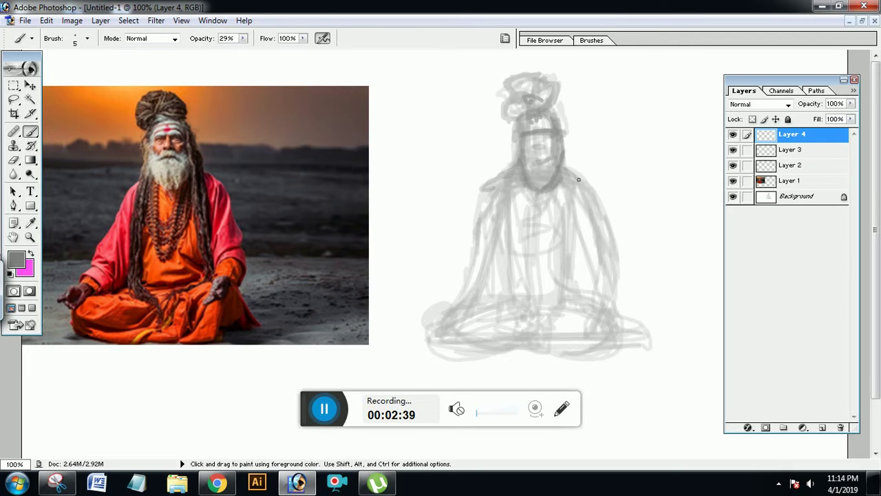
pyautogui.moveTo(568, 165)
pyautogui.mouseDown()
pyautogui.moveTo(594, 191)
pyautogui.moveTo(621, 265)
pyautogui.moveTo(580, 335)
pyautogui.mouseUp()
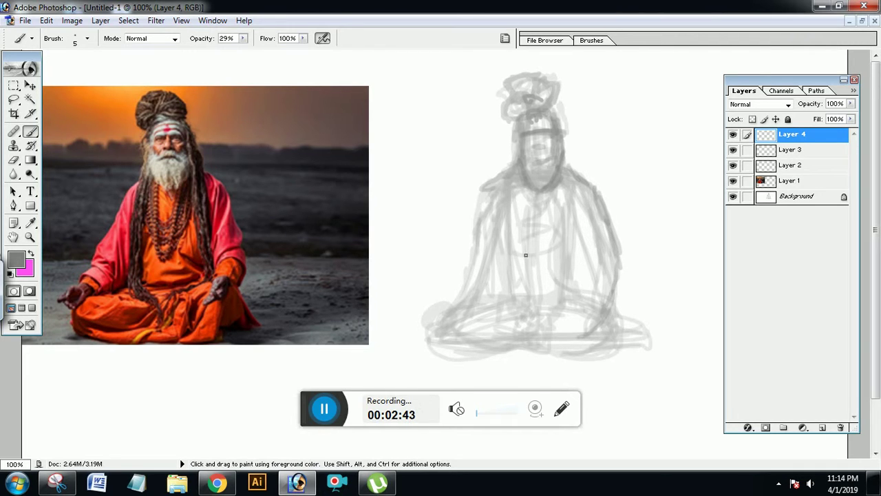
pyautogui.moveTo(490, 198)
pyautogui.mouseDown()
pyautogui.moveTo(463, 279)
pyautogui.moveTo(429, 318)
pyautogui.moveTo(452, 304)
pyautogui.mouseUp()
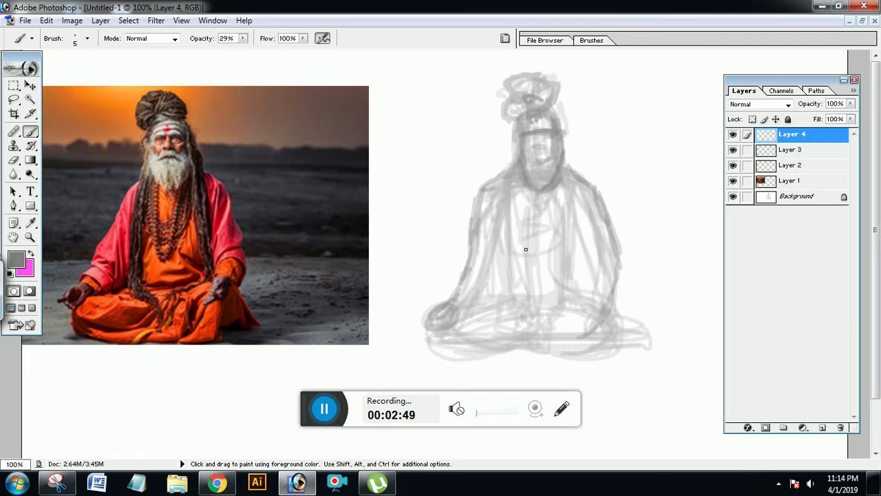
pyautogui.moveTo(503, 208)
pyautogui.mouseDown()
pyautogui.moveTo(496, 282)
pyautogui.moveTo(523, 298)
pyautogui.moveTo(559, 254)
pyautogui.moveTo(573, 299)
pyautogui.moveTo(497, 255)
pyautogui.moveTo(532, 301)
pyautogui.moveTo(554, 304)
pyautogui.moveTo(530, 311)
pyautogui.moveTo(471, 296)
pyautogui.moveTo(433, 344)
pyautogui.moveTo(602, 353)
pyautogui.moveTo(624, 336)
pyautogui.moveTo(598, 296)
pyautogui.moveTo(592, 354)
pyautogui.mouseUp()
pyautogui.moveTo(551, 287)
pyautogui.mouseDown()
pyautogui.moveTo(575, 222)
pyautogui.moveTo(595, 251)
pyautogui.moveTo(613, 227)
pyautogui.moveTo(585, 272)
pyautogui.moveTo(617, 282)
pyautogui.moveTo(586, 274)
pyautogui.moveTo(592, 230)
pyautogui.mouseUp()
pyautogui.moveTo(578, 186); pyautogui.dragTo(574, 221)
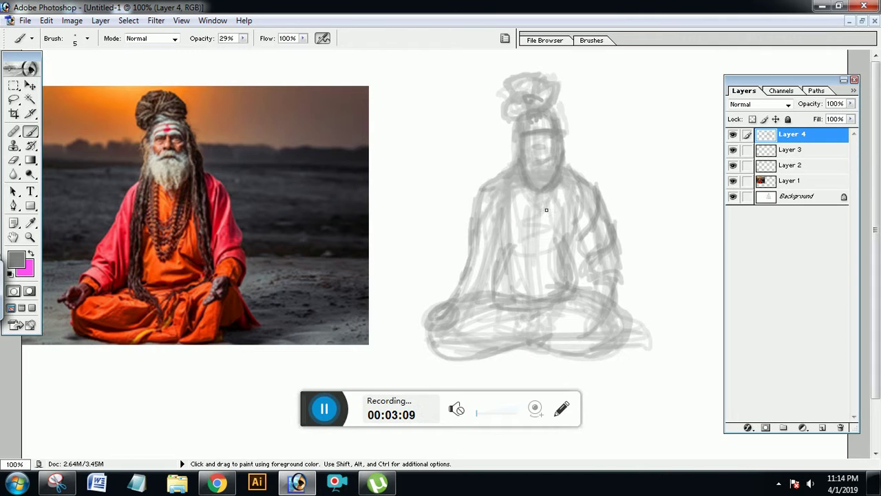
# - Add robe folds along the sleeve and draw the hanging necklace strands over the chest
pyautogui.moveTo(506, 217)
pyautogui.mouseDown()
pyautogui.moveTo(490, 248)
pyautogui.moveTo(493, 275)
pyautogui.moveTo(477, 227)
pyautogui.moveTo(462, 308)
pyautogui.mouseUp()
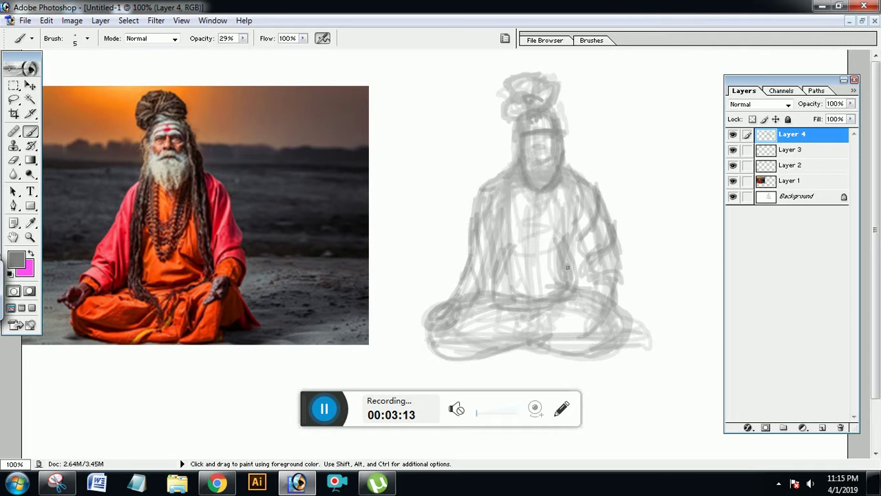
pyautogui.moveTo(568, 267)
pyautogui.mouseDown()
pyautogui.moveTo(538, 226)
pyautogui.moveTo(578, 253)
pyautogui.moveTo(523, 241)
pyautogui.moveTo(513, 262)
pyautogui.mouseUp()
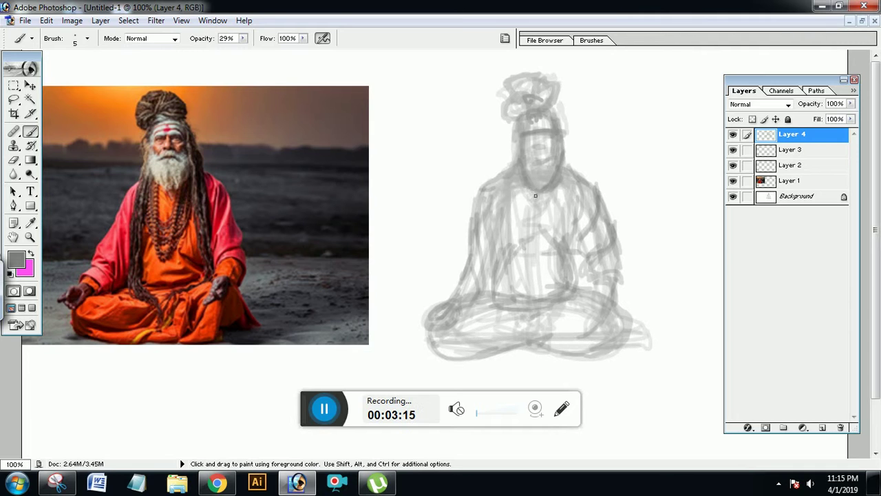
pyautogui.moveTo(523, 195)
pyautogui.mouseDown()
pyautogui.moveTo(541, 250)
pyautogui.moveTo(559, 206)
pyautogui.moveTo(544, 234)
pyautogui.moveTo(540, 218)
pyautogui.moveTo(544, 256)
pyautogui.moveTo(517, 199)
pyautogui.moveTo(544, 272)
pyautogui.moveTo(539, 281)
pyautogui.mouseUp()
pyautogui.click(862, 252)
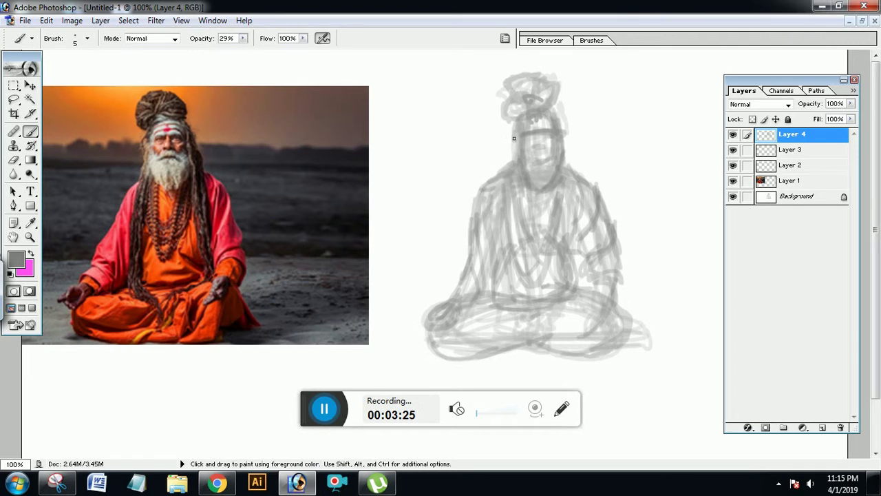
# - Draw the long hair locks beside the face, then reinforce the necklace and the cloth folds over the legs
pyautogui.moveTo(513, 126)
pyautogui.mouseDown()
pyautogui.moveTo(501, 231)
pyautogui.moveTo(512, 306)
pyautogui.moveTo(509, 160)
pyautogui.moveTo(503, 179)
pyautogui.mouseUp()
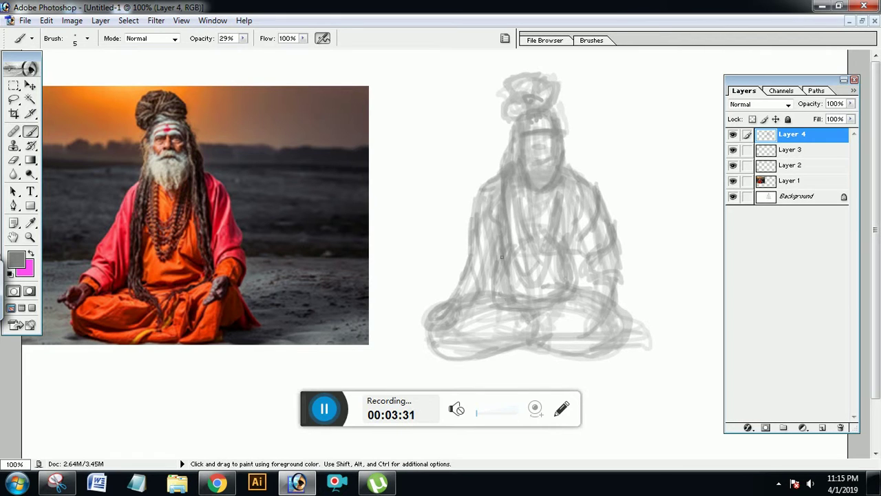
pyautogui.moveTo(569, 156)
pyautogui.mouseDown()
pyautogui.moveTo(574, 248)
pyautogui.moveTo(587, 290)
pyautogui.moveTo(569, 206)
pyautogui.moveTo(593, 294)
pyautogui.mouseUp()
pyautogui.moveTo(534, 206)
pyautogui.mouseDown()
pyautogui.moveTo(536, 238)
pyautogui.moveTo(547, 190)
pyautogui.moveTo(559, 197)
pyautogui.moveTo(568, 179)
pyautogui.moveTo(571, 236)
pyautogui.mouseUp()
pyautogui.moveTo(557, 337)
pyautogui.mouseDown()
pyautogui.moveTo(618, 326)
pyautogui.moveTo(623, 335)
pyautogui.moveTo(623, 318)
pyautogui.moveTo(601, 348)
pyautogui.moveTo(579, 354)
pyautogui.moveTo(629, 341)
pyautogui.moveTo(571, 356)
pyautogui.moveTo(560, 350)
pyautogui.moveTo(585, 334)
pyautogui.moveTo(571, 364)
pyautogui.moveTo(586, 299)
pyautogui.moveTo(554, 361)
pyautogui.moveTo(607, 349)
pyautogui.moveTo(604, 364)
pyautogui.moveTo(592, 324)
pyautogui.moveTo(572, 305)
pyautogui.moveTo(554, 323)
pyautogui.moveTo(570, 346)
pyautogui.moveTo(576, 339)
pyautogui.moveTo(555, 314)
pyautogui.moveTo(550, 341)
pyautogui.moveTo(520, 362)
pyautogui.moveTo(561, 358)
pyautogui.moveTo(541, 338)
pyautogui.moveTo(507, 352)
pyautogui.moveTo(457, 342)
pyautogui.moveTo(502, 341)
pyautogui.moveTo(549, 310)
pyautogui.moveTo(477, 332)
pyautogui.moveTo(533, 311)
pyautogui.moveTo(489, 331)
pyautogui.moveTo(519, 303)
pyautogui.mouseUp()
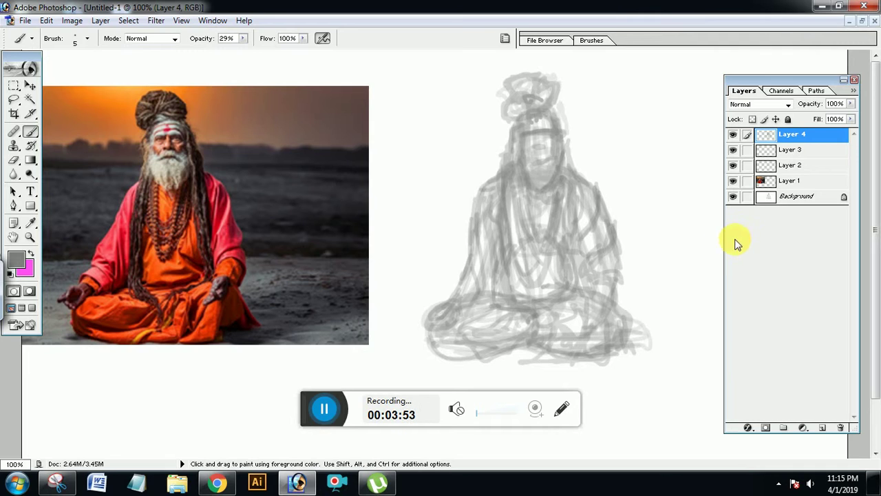
# - Add a new layer above Layer 4, then make Layer 4 active and set the foreground color to dark gray 3C3C3C
pyautogui.click(822, 427)
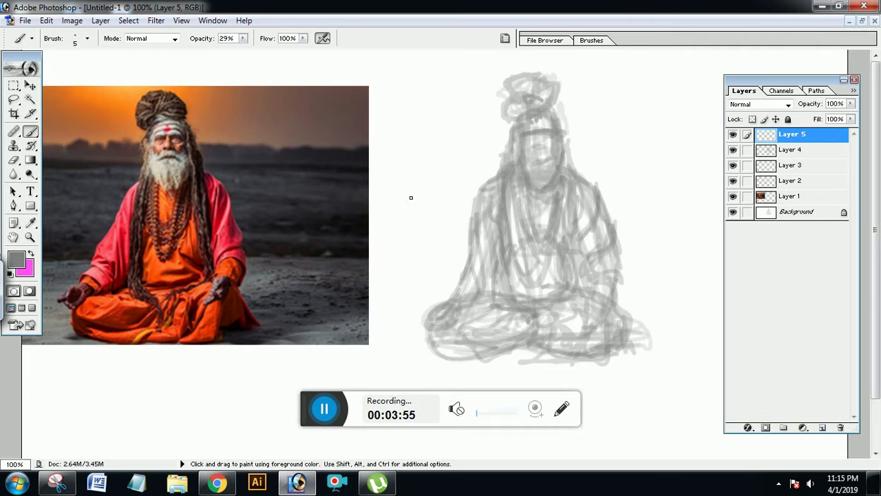
pyautogui.click(818, 150)
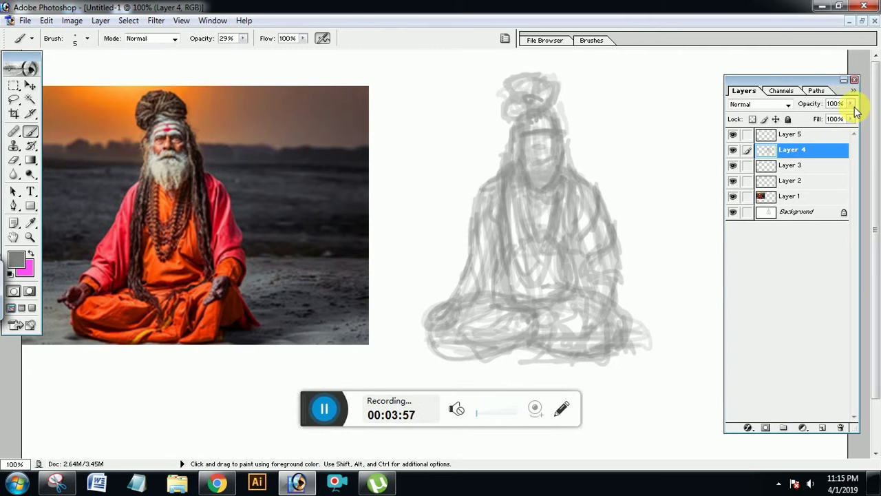
pyautogui.click(16, 257)
pyautogui.moveTo(295, 296); pyautogui.dragTo(265, 305)
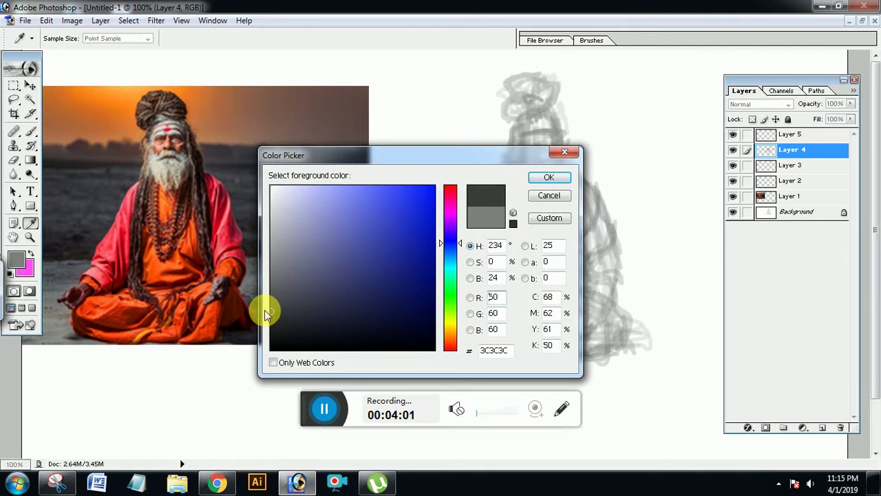
pyautogui.click(549, 177)
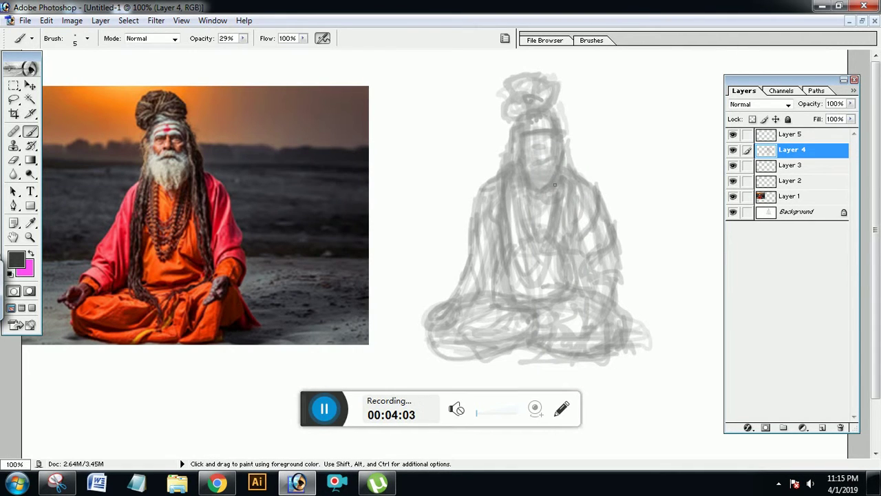
# - Draw the eyes, nose, moustache and mouth on the face with a size 4 brush
pyautogui.hotkey('ctrl', '+')
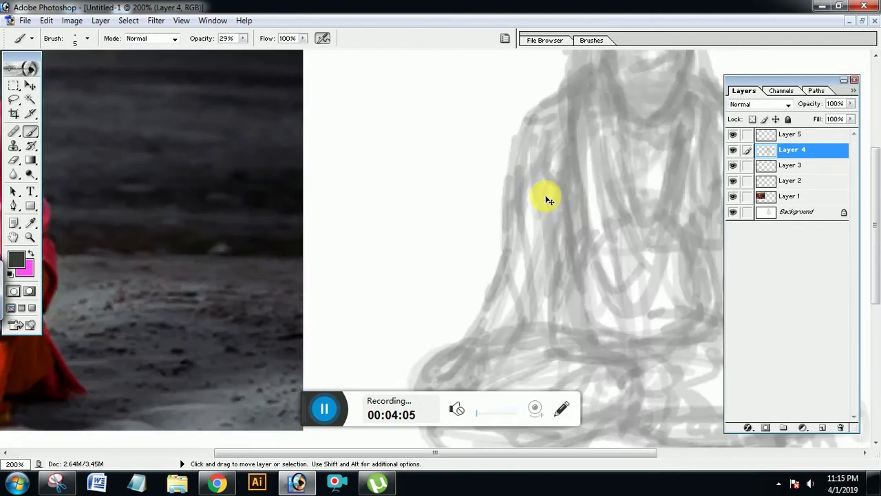
pyautogui.press('space')
pyautogui.hotkey('ctrl', '-')
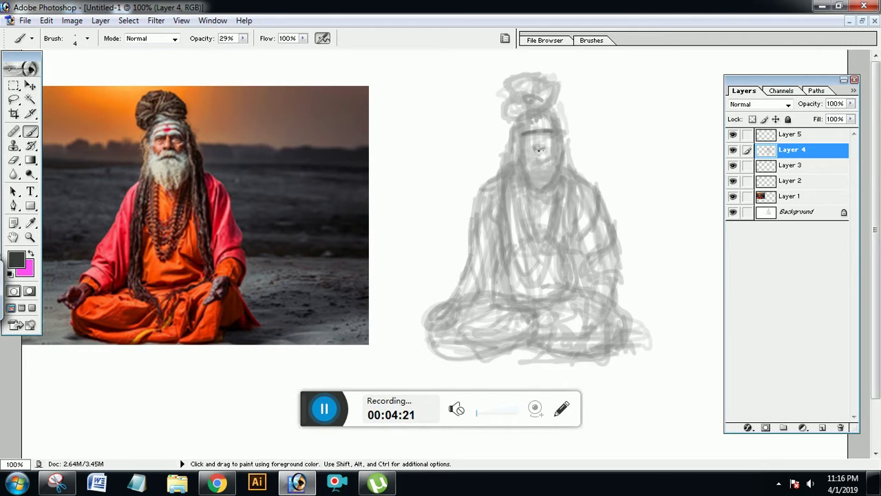
pyautogui.moveTo(531, 152)
pyautogui.mouseDown()
pyautogui.moveTo(527, 158)
pyautogui.moveTo(551, 152)
pyautogui.mouseUp()
pyautogui.moveTo(544, 158)
pyautogui.mouseDown()
pyautogui.moveTo(552, 157)
pyautogui.moveTo(529, 162)
pyautogui.moveTo(551, 159)
pyautogui.mouseUp()
pyautogui.moveTo(548, 164); pyautogui.dragTo(540, 167)
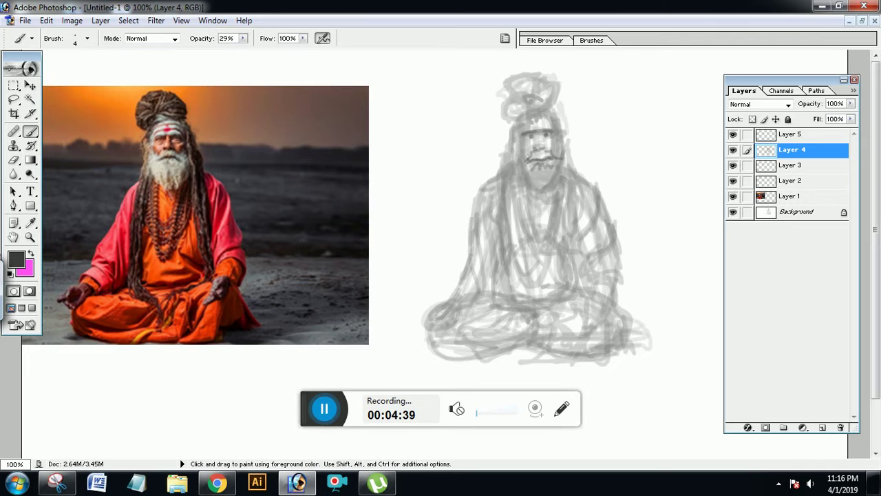
# - Draw wavy dreadlocks in dark gray down both sides of the face to the lap
pyautogui.moveTo(522, 131)
pyautogui.mouseDown()
pyautogui.moveTo(554, 127)
pyautogui.moveTo(545, 113)
pyautogui.moveTo(553, 111)
pyautogui.moveTo(507, 141)
pyautogui.moveTo(497, 205)
pyautogui.moveTo(506, 278)
pyautogui.moveTo(533, 325)
pyautogui.moveTo(507, 196)
pyautogui.moveTo(517, 136)
pyautogui.moveTo(511, 241)
pyautogui.moveTo(539, 318)
pyautogui.moveTo(508, 260)
pyautogui.moveTo(501, 187)
pyautogui.moveTo(517, 121)
pyautogui.moveTo(509, 164)
pyautogui.mouseUp()
pyautogui.moveTo(560, 119)
pyautogui.mouseDown()
pyautogui.moveTo(585, 305)
pyautogui.moveTo(556, 112)
pyautogui.moveTo(582, 227)
pyautogui.moveTo(578, 302)
pyautogui.moveTo(558, 177)
pyautogui.moveTo(573, 274)
pyautogui.mouseUp()
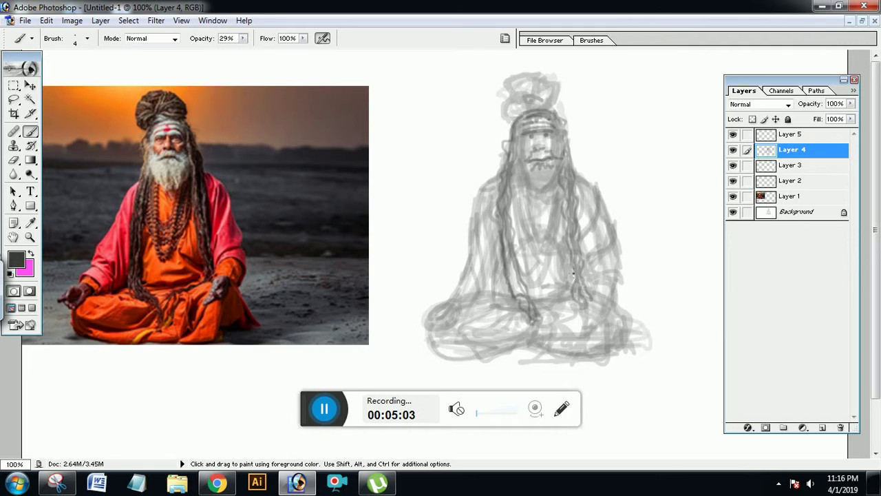
# - Draw the necklace loops across the chest and darken the robe's lower edge along the lap
pyautogui.moveTo(522, 187)
pyautogui.mouseDown()
pyautogui.moveTo(529, 219)
pyautogui.moveTo(551, 226)
pyautogui.mouseUp()
pyautogui.moveTo(557, 180); pyautogui.dragTo(533, 228)
pyautogui.moveTo(517, 193)
pyautogui.mouseDown()
pyautogui.moveTo(545, 241)
pyautogui.moveTo(519, 231)
pyautogui.moveTo(561, 185)
pyautogui.moveTo(531, 249)
pyautogui.moveTo(578, 272)
pyautogui.moveTo(576, 292)
pyautogui.moveTo(529, 303)
pyautogui.mouseUp()
pyautogui.moveTo(500, 267)
pyautogui.mouseDown()
pyautogui.moveTo(498, 276)
pyautogui.moveTo(500, 259)
pyautogui.moveTo(503, 310)
pyautogui.moveTo(533, 308)
pyautogui.moveTo(484, 296)
pyautogui.moveTo(462, 304)
pyautogui.mouseUp()
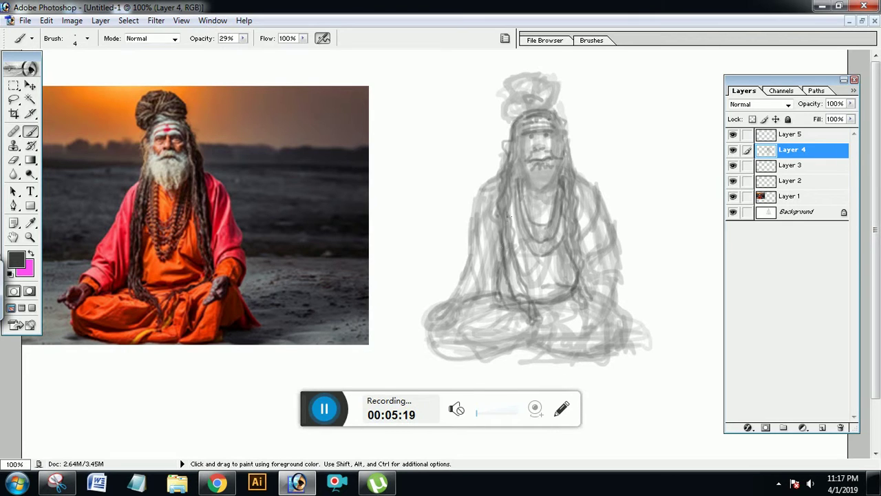
# - Outline the figure's right arm from shoulder to wrist, then draw its hand on the knee and the sleeve folds
pyautogui.moveTo(497, 177)
pyautogui.mouseDown()
pyautogui.moveTo(491, 231)
pyautogui.moveTo(491, 185)
pyautogui.moveTo(472, 234)
pyautogui.mouseUp()
pyautogui.moveTo(456, 273)
pyautogui.mouseDown()
pyautogui.moveTo(472, 309)
pyautogui.moveTo(451, 293)
pyautogui.moveTo(450, 315)
pyautogui.moveTo(433, 316)
pyautogui.moveTo(448, 296)
pyautogui.moveTo(443, 322)
pyautogui.mouseUp()
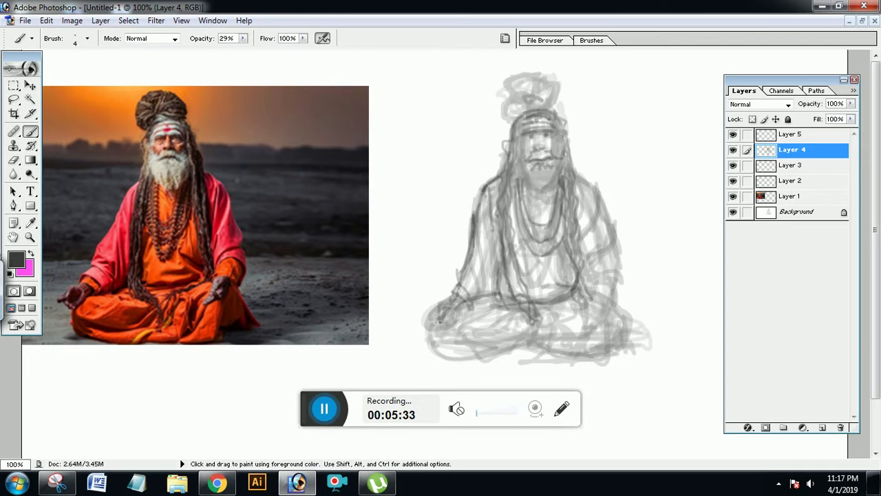
pyautogui.moveTo(434, 308)
pyautogui.mouseDown()
pyautogui.moveTo(436, 332)
pyautogui.moveTo(442, 322)
pyautogui.moveTo(451, 333)
pyautogui.moveTo(466, 304)
pyautogui.moveTo(466, 284)
pyautogui.moveTo(469, 293)
pyautogui.moveTo(457, 286)
pyautogui.moveTo(472, 307)
pyautogui.mouseUp()
pyautogui.moveTo(475, 272); pyautogui.dragTo(482, 301)
pyautogui.moveTo(483, 255)
pyautogui.mouseDown()
pyautogui.moveTo(482, 301)
pyautogui.moveTo(494, 294)
pyautogui.mouseUp()
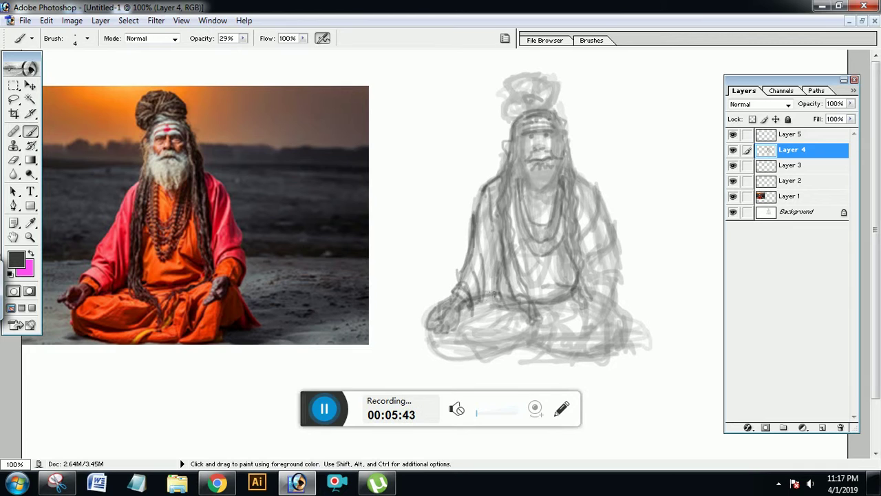
# - Add the remaining right-sleeve folds, then draw the figure's left sleeve cuff and the hand resting on the knee
pyautogui.moveTo(494, 225); pyautogui.dragTo(486, 289)
pyautogui.moveTo(485, 309)
pyautogui.mouseDown()
pyautogui.moveTo(562, 316)
pyautogui.moveTo(548, 313)
pyautogui.moveTo(581, 303)
pyautogui.moveTo(569, 339)
pyautogui.mouseUp()
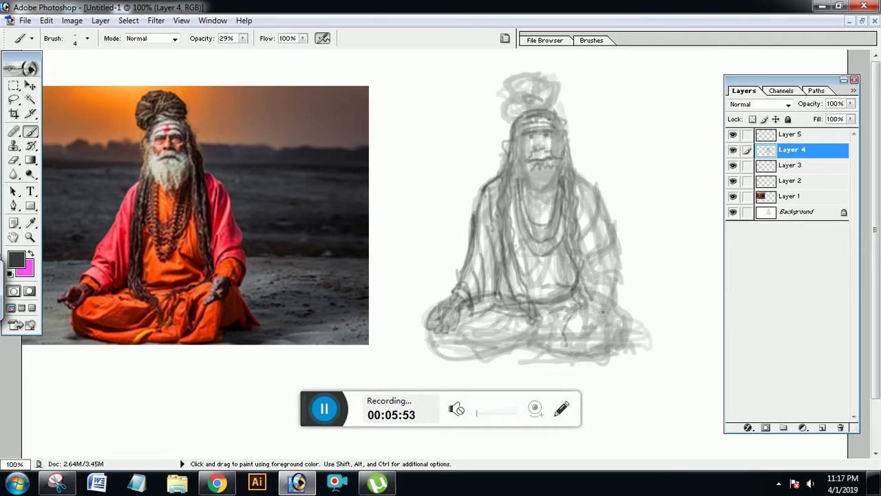
pyautogui.moveTo(583, 305)
pyautogui.mouseDown()
pyautogui.moveTo(589, 334)
pyautogui.moveTo(596, 318)
pyautogui.moveTo(577, 333)
pyautogui.moveTo(575, 319)
pyautogui.moveTo(566, 334)
pyautogui.moveTo(578, 335)
pyautogui.moveTo(577, 326)
pyautogui.moveTo(576, 342)
pyautogui.moveTo(586, 311)
pyautogui.moveTo(574, 334)
pyautogui.moveTo(580, 328)
pyautogui.moveTo(585, 340)
pyautogui.moveTo(596, 330)
pyautogui.moveTo(593, 306)
pyautogui.moveTo(592, 322)
pyautogui.moveTo(597, 317)
pyautogui.moveTo(582, 331)
pyautogui.moveTo(592, 337)
pyautogui.moveTo(604, 322)
pyautogui.moveTo(593, 289)
pyautogui.moveTo(614, 302)
pyautogui.moveTo(594, 283)
pyautogui.moveTo(618, 272)
pyautogui.moveTo(604, 247)
pyautogui.moveTo(622, 261)
pyautogui.moveTo(610, 317)
pyautogui.mouseUp()
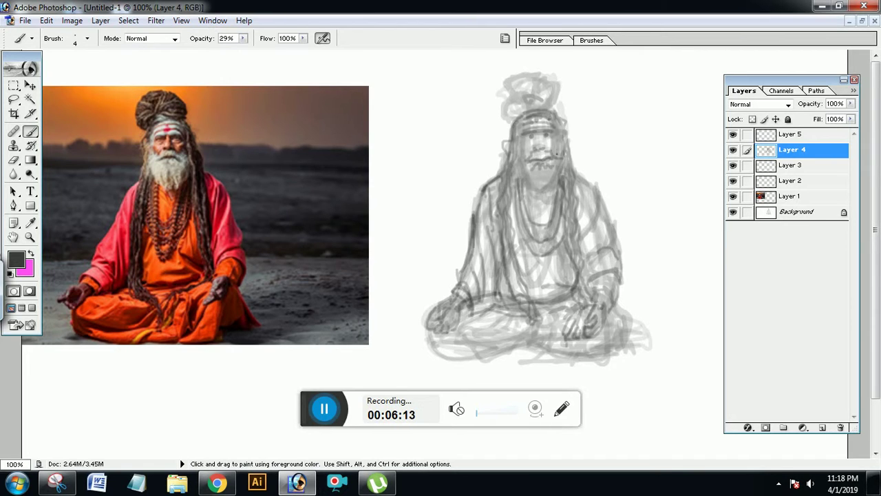
# - Sketch the coiled hair of the topknot, then shade the brows and fill in the beard
pyautogui.moveTo(564, 117)
pyautogui.mouseDown()
pyautogui.moveTo(558, 102)
pyautogui.moveTo(534, 100)
pyautogui.moveTo(558, 102)
pyautogui.moveTo(539, 100)
pyautogui.moveTo(559, 91)
pyautogui.moveTo(549, 79)
pyautogui.moveTo(520, 72)
pyautogui.moveTo(530, 88)
pyautogui.moveTo(517, 93)
pyautogui.moveTo(512, 84)
pyautogui.moveTo(525, 91)
pyautogui.moveTo(508, 98)
pyautogui.moveTo(503, 82)
pyautogui.moveTo(505, 108)
pyautogui.moveTo(521, 103)
pyautogui.moveTo(511, 118)
pyautogui.moveTo(543, 88)
pyautogui.moveTo(545, 100)
pyautogui.moveTo(506, 92)
pyautogui.moveTo(551, 88)
pyautogui.moveTo(541, 102)
pyautogui.moveTo(553, 102)
pyautogui.moveTo(506, 145)
pyautogui.moveTo(511, 155)
pyautogui.mouseUp()
pyautogui.moveTo(563, 135); pyautogui.dragTo(561, 152)
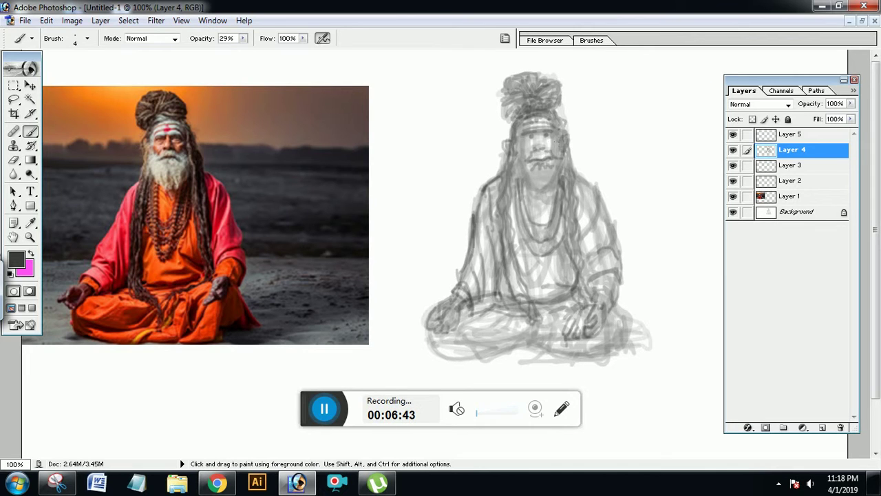
pyautogui.moveTo(557, 107)
pyautogui.mouseDown()
pyautogui.moveTo(549, 114)
pyautogui.moveTo(563, 153)
pyautogui.moveTo(542, 189)
pyautogui.moveTo(554, 186)
pyautogui.moveTo(558, 169)
pyautogui.moveTo(530, 182)
pyautogui.moveTo(518, 170)
pyautogui.mouseUp()
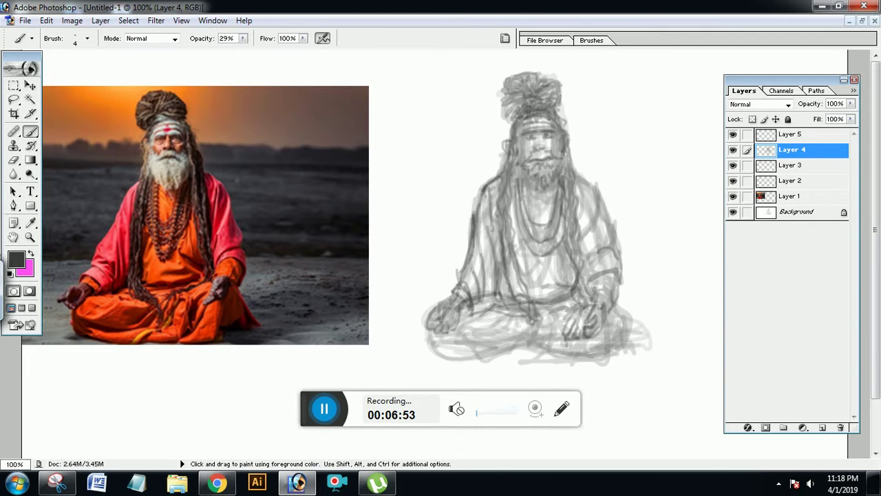
# - Darken the hair along both sides of the face and down over the shoulder
pyautogui.moveTo(524, 120); pyautogui.dragTo(518, 134)
pyautogui.moveTo(570, 153)
pyautogui.mouseDown()
pyautogui.moveTo(576, 190)
pyautogui.moveTo(571, 166)
pyautogui.moveTo(564, 196)
pyautogui.mouseUp()
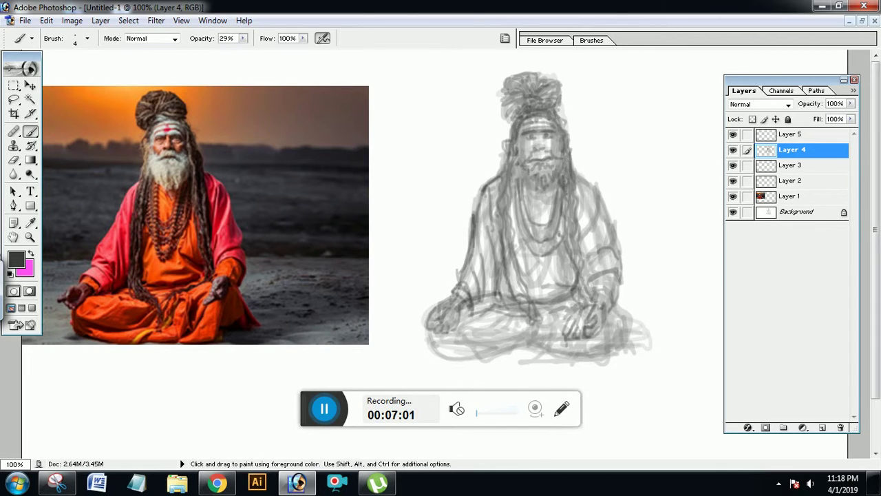
pyautogui.moveTo(513, 181); pyautogui.dragTo(511, 235)
# - Outline the two crossed legs and knees with firmer strokes along their lower edges
pyautogui.moveTo(512, 346); pyautogui.dragTo(467, 359)
pyautogui.moveTo(430, 336)
pyautogui.mouseDown()
pyautogui.moveTo(443, 361)
pyautogui.moveTo(528, 335)
pyautogui.moveTo(525, 349)
pyautogui.moveTo(546, 317)
pyautogui.moveTo(574, 304)
pyautogui.moveTo(510, 351)
pyautogui.mouseUp()
pyautogui.moveTo(535, 343)
pyautogui.mouseDown()
pyautogui.moveTo(601, 358)
pyautogui.moveTo(633, 330)
pyautogui.moveTo(620, 306)
pyautogui.moveTo(630, 327)
pyautogui.moveTo(622, 348)
pyautogui.moveTo(626, 317)
pyautogui.mouseUp()
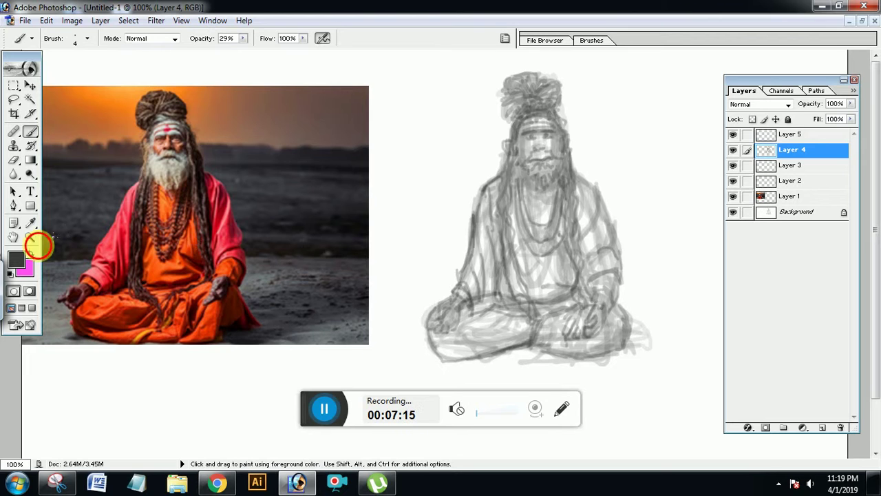
# - Set the foreground color to near-black and darken the lower contours of both crossed legs
pyautogui.click(19, 259)
pyautogui.click(281, 335)
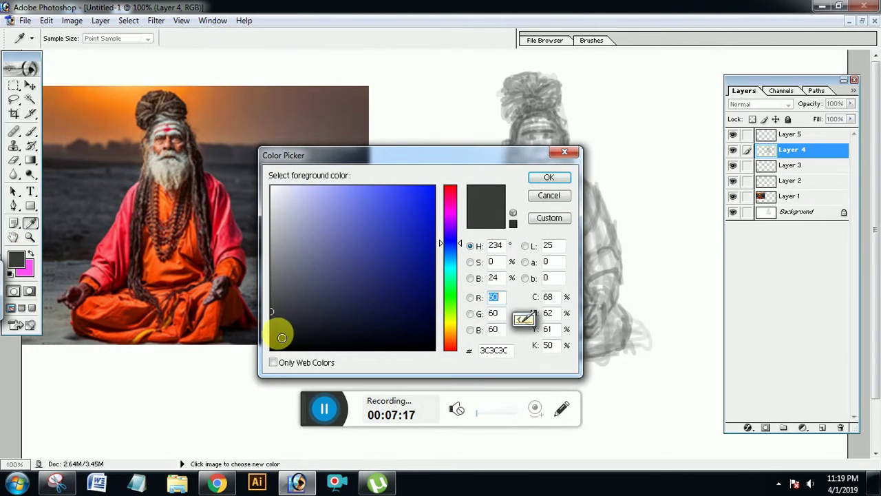
pyautogui.click(548, 178)
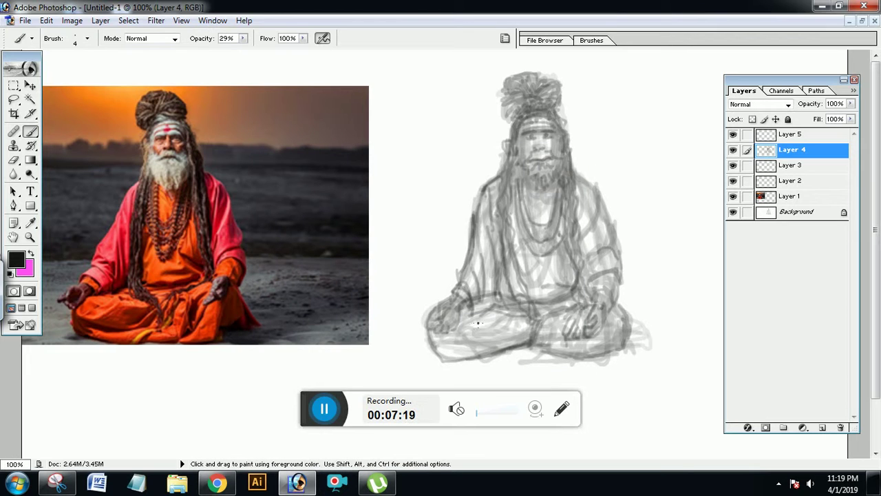
pyautogui.moveTo(430, 336)
pyautogui.mouseDown()
pyautogui.moveTo(452, 352)
pyautogui.moveTo(495, 358)
pyautogui.moveTo(479, 355)
pyautogui.moveTo(531, 347)
pyautogui.moveTo(550, 318)
pyautogui.mouseUp()
pyautogui.moveTo(541, 352); pyautogui.dragTo(623, 347)
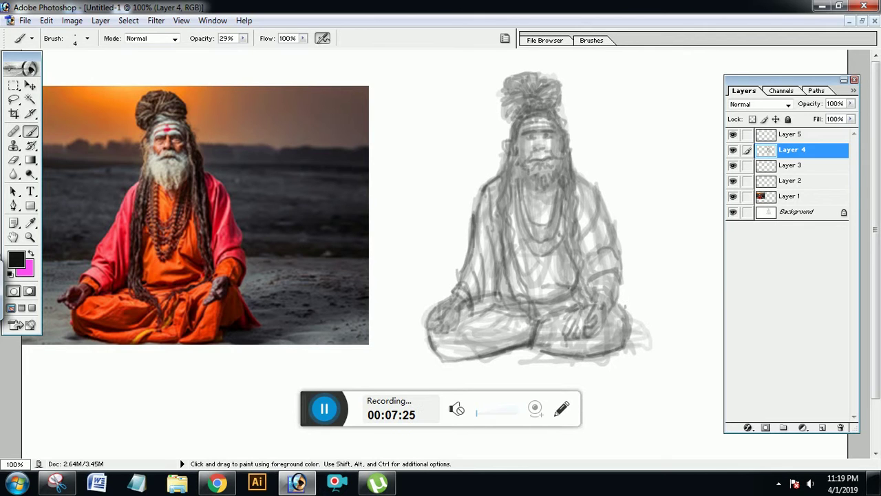
# - Reinforce the dreadlocks beside the chest and darken the shadow around the beard's lower edge
pyautogui.moveTo(576, 287)
pyautogui.mouseDown()
pyautogui.moveTo(556, 299)
pyautogui.moveTo(580, 276)
pyautogui.mouseUp()
pyautogui.moveTo(561, 184)
pyautogui.mouseDown()
pyautogui.moveTo(546, 184)
pyautogui.moveTo(562, 171)
pyautogui.moveTo(562, 210)
pyautogui.mouseUp()
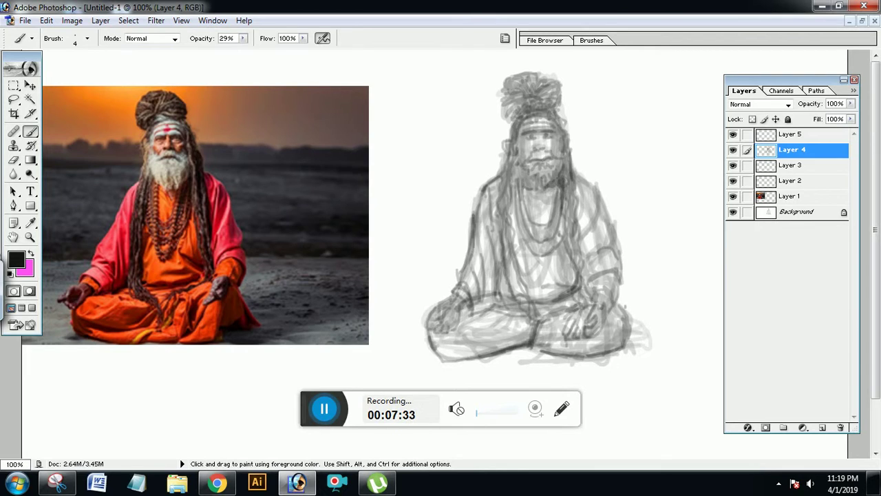
pyautogui.moveTo(519, 172); pyautogui.dragTo(510, 218)
pyautogui.moveTo(511, 174)
pyautogui.mouseDown()
pyautogui.moveTo(515, 155)
pyautogui.moveTo(520, 187)
pyautogui.moveTo(509, 230)
pyautogui.mouseUp()
pyautogui.moveTo(561, 182); pyautogui.dragTo(531, 192)
pyautogui.moveTo(543, 187)
pyautogui.mouseDown()
pyautogui.moveTo(558, 181)
pyautogui.moveTo(570, 149)
pyautogui.moveTo(567, 180)
pyautogui.mouseUp()
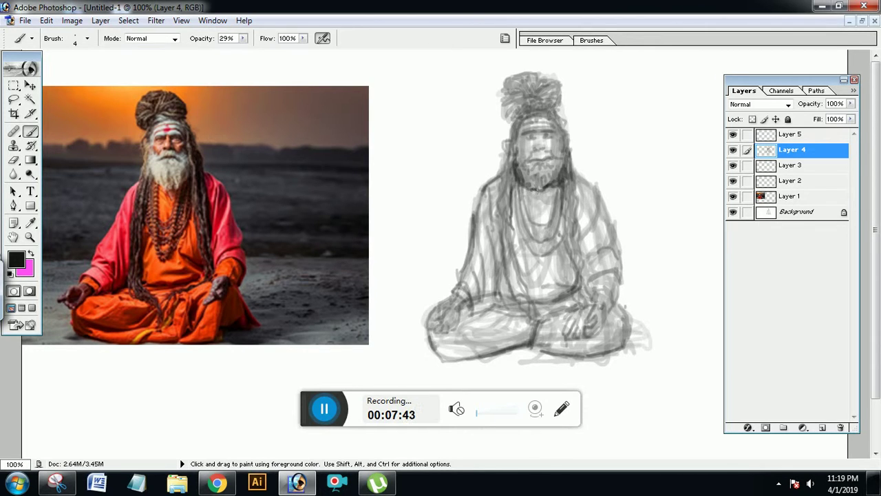
# - Darken the nose and moustache, then add radiating hair strands to the topknot
pyautogui.moveTo(532, 159); pyautogui.dragTo(557, 152)
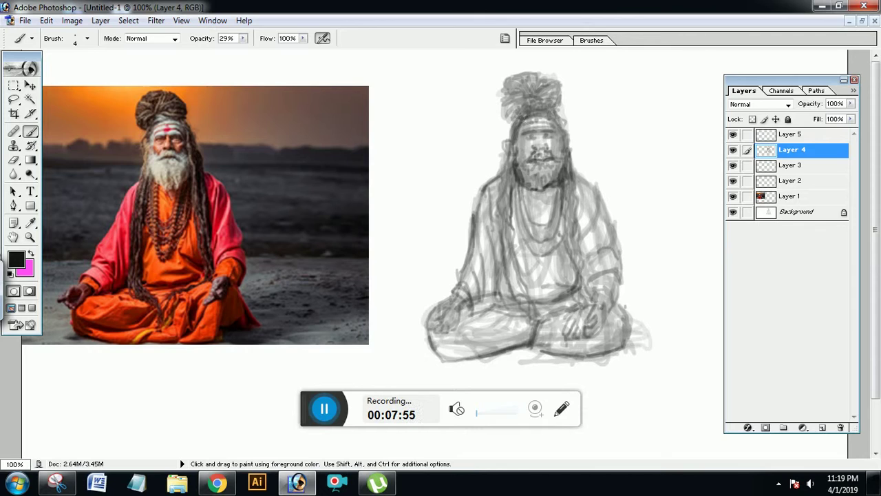
pyautogui.moveTo(528, 79)
pyautogui.mouseDown()
pyautogui.moveTo(530, 95)
pyautogui.moveTo(552, 94)
pyautogui.moveTo(548, 102)
pyautogui.mouseUp()
pyautogui.moveTo(527, 98)
pyautogui.mouseDown()
pyautogui.moveTo(510, 104)
pyautogui.moveTo(539, 78)
pyautogui.mouseUp()
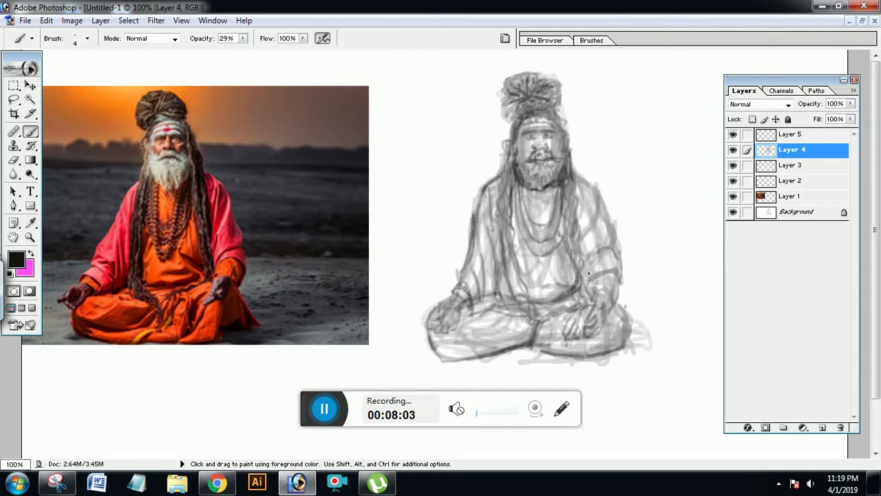
# - Darken the figure's left sleeve folds, the long hair locks on both sides, and the cloth creases at the lap
pyautogui.moveTo(595, 209); pyautogui.dragTo(587, 276)
pyautogui.moveTo(604, 242)
pyautogui.mouseDown()
pyautogui.moveTo(585, 297)
pyautogui.moveTo(594, 300)
pyautogui.moveTo(570, 173)
pyautogui.moveTo(568, 232)
pyautogui.moveTo(570, 150)
pyautogui.moveTo(573, 183)
pyautogui.mouseUp()
pyautogui.moveTo(571, 150); pyautogui.dragTo(558, 102)
pyautogui.moveTo(521, 124)
pyautogui.mouseDown()
pyautogui.moveTo(504, 156)
pyautogui.moveTo(501, 206)
pyautogui.moveTo(519, 297)
pyautogui.moveTo(565, 289)
pyautogui.mouseUp()
pyautogui.moveTo(569, 249)
pyautogui.mouseDown()
pyautogui.moveTo(585, 296)
pyautogui.moveTo(557, 304)
pyautogui.mouseUp()
pyautogui.moveTo(527, 346)
pyautogui.mouseDown()
pyautogui.moveTo(525, 335)
pyautogui.moveTo(549, 315)
pyautogui.moveTo(528, 306)
pyautogui.moveTo(553, 302)
pyautogui.mouseUp()
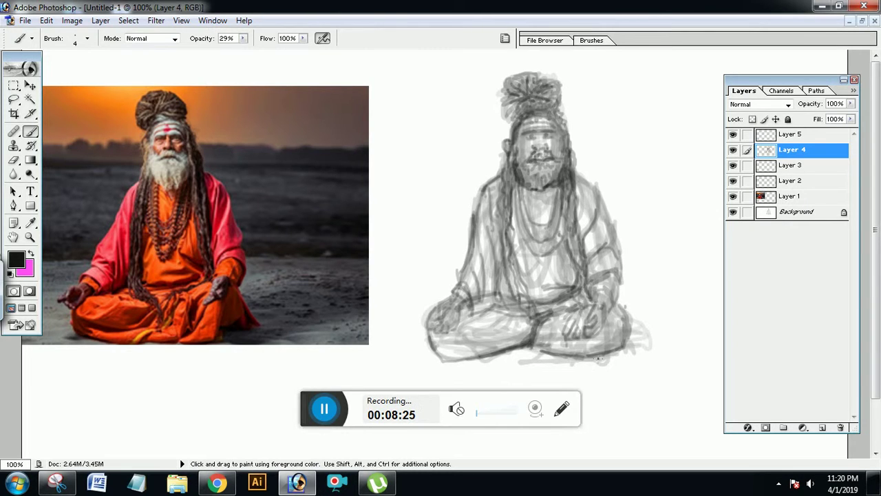
# - Strengthen the outlines of both knees and draw short horizontal ground lines beside the figure's left knee
pyautogui.moveTo(620, 353)
pyautogui.mouseDown()
pyautogui.moveTo(633, 322)
pyautogui.moveTo(616, 304)
pyautogui.moveTo(633, 338)
pyautogui.moveTo(585, 351)
pyautogui.moveTo(557, 348)
pyautogui.moveTo(636, 338)
pyautogui.mouseUp()
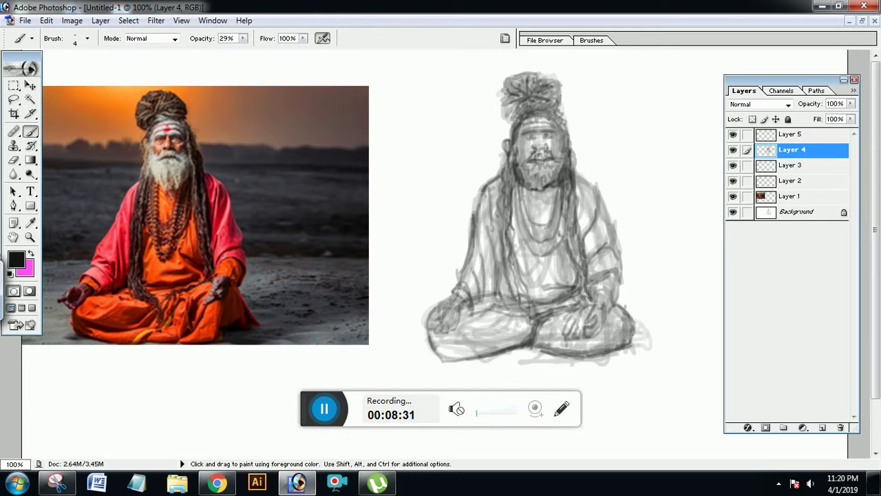
pyautogui.moveTo(449, 341)
pyautogui.mouseDown()
pyautogui.moveTo(438, 355)
pyautogui.moveTo(517, 343)
pyautogui.mouseUp()
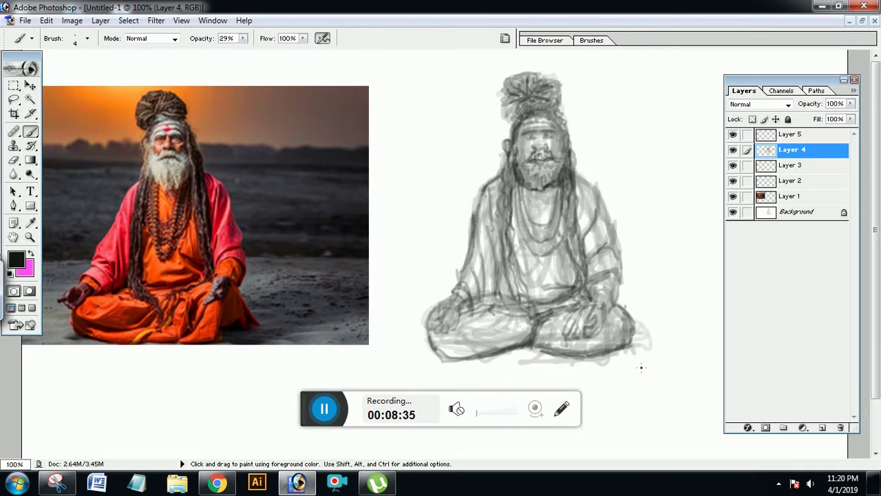
pyautogui.moveTo(654, 355)
pyautogui.mouseDown()
pyautogui.moveTo(590, 360)
pyautogui.moveTo(668, 365)
pyautogui.mouseUp()
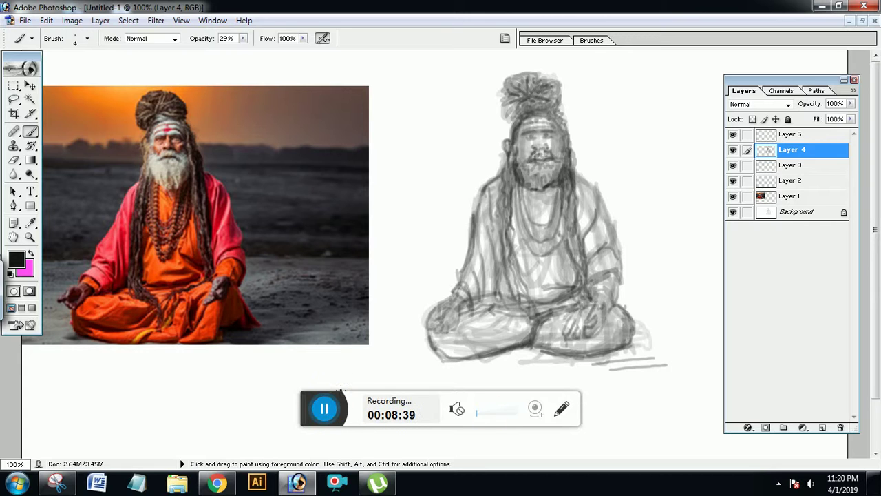
# - Zoom the canvas to 120%, collapse the Layers palette out of the way, and shift the view to show the legs
pyautogui.press('space')
pyautogui.click(14, 463)
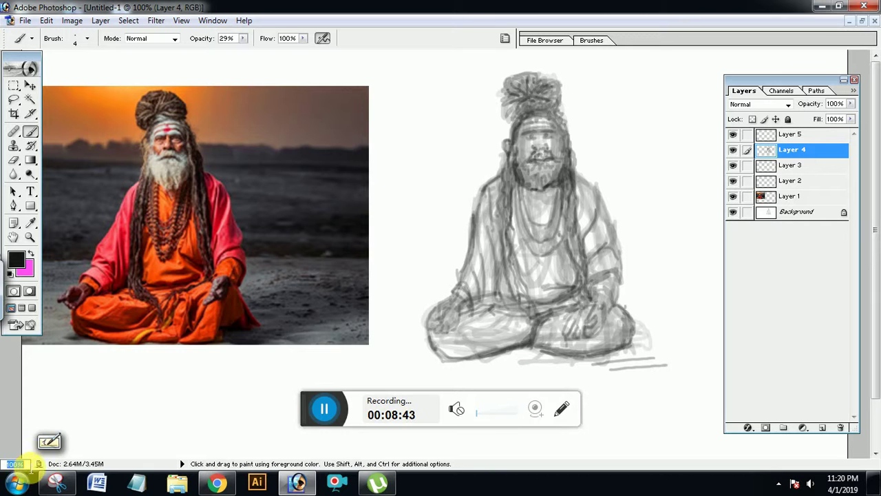
pyautogui.write('120')
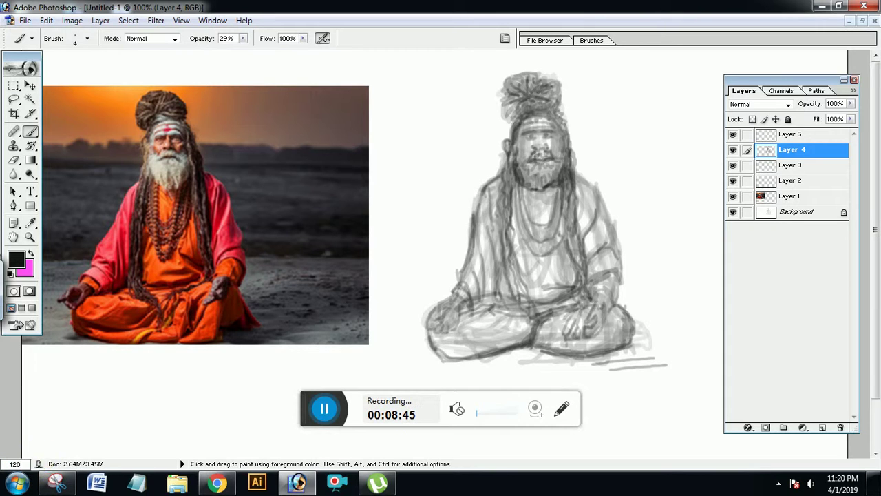
pyautogui.press('Return')
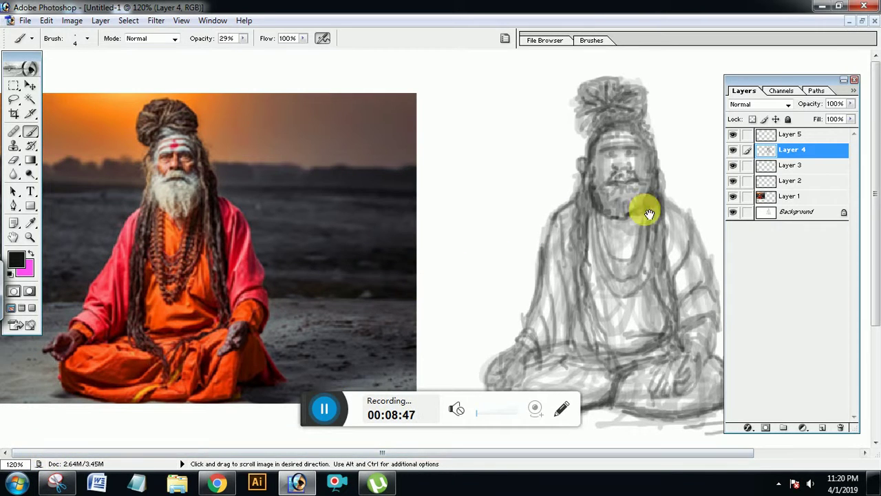
pyautogui.click(843, 80)
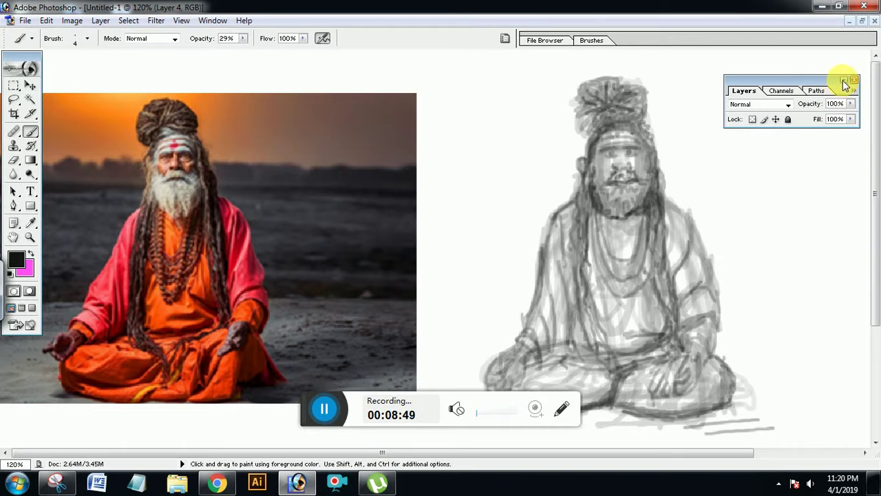
pyautogui.moveTo(816, 80); pyautogui.dragTo(820, 84)
pyautogui.press('space')
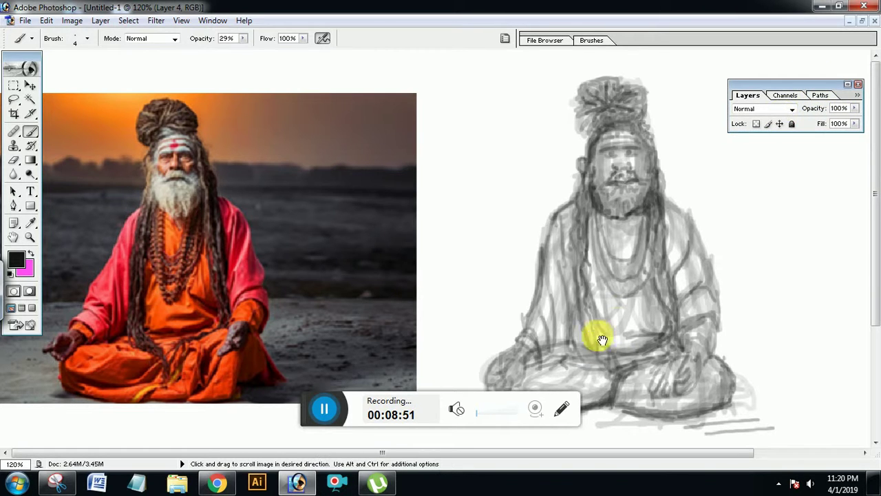
pyautogui.moveTo(503, 335)
pyautogui.mouseDown()
pyautogui.moveTo(508, 315)
pyautogui.moveTo(518, 320)
pyautogui.mouseUp()
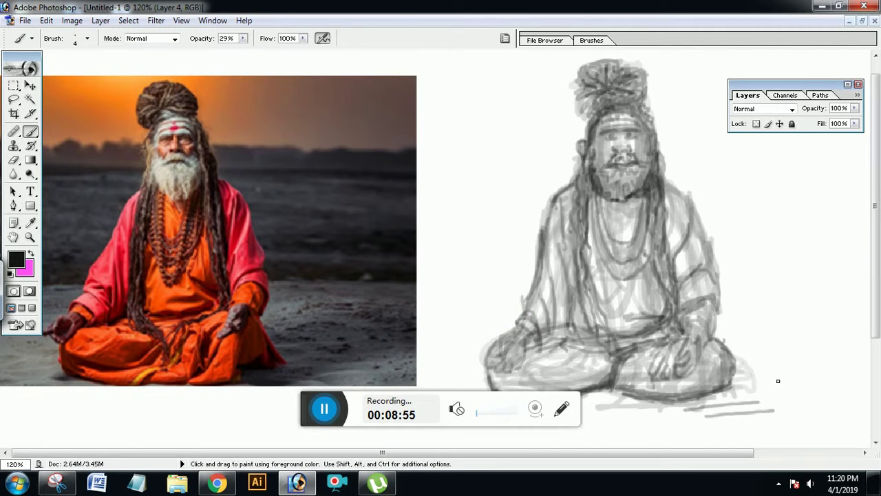